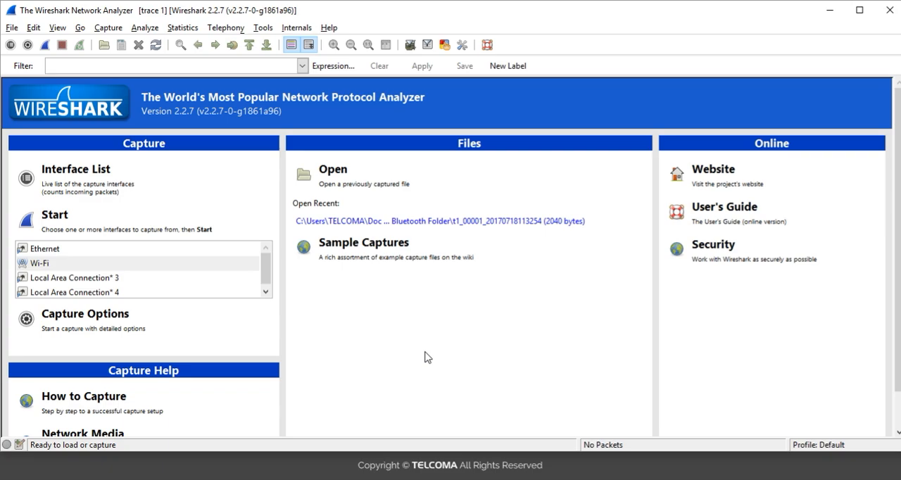
Open the preferences and review the Capture, Filter Expressions, Name Resolution and User Interface settings
{"action": "left_click", "coordinate": [40, 29]}
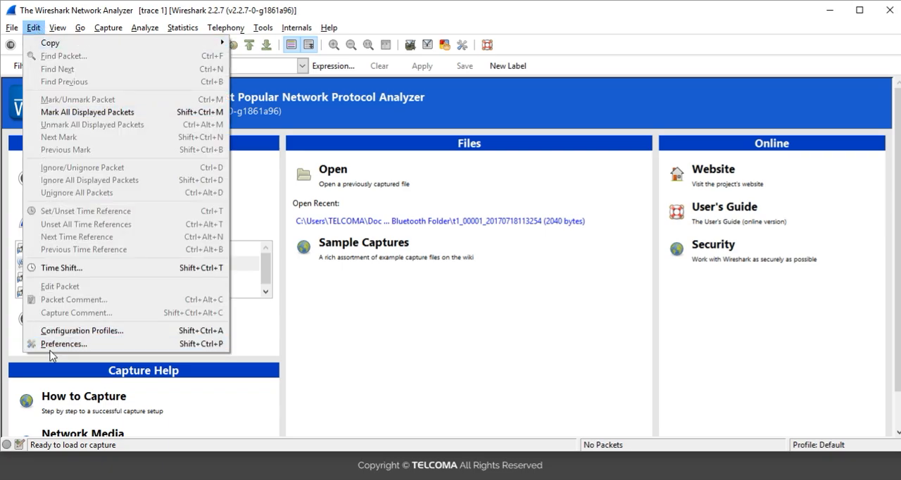
{"action": "left_click", "coordinate": [51, 345]}
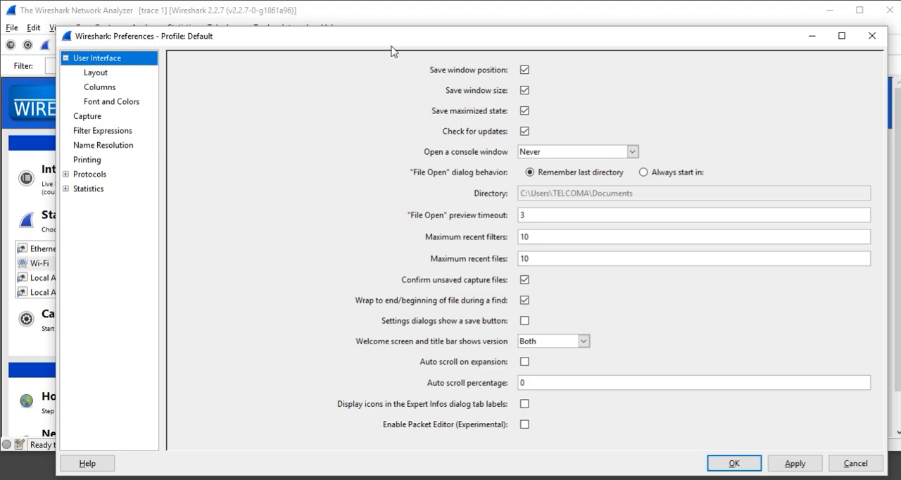
{"action": "left_click_drag", "start_coordinate": [408, 28], "coordinate": [346, 100]}
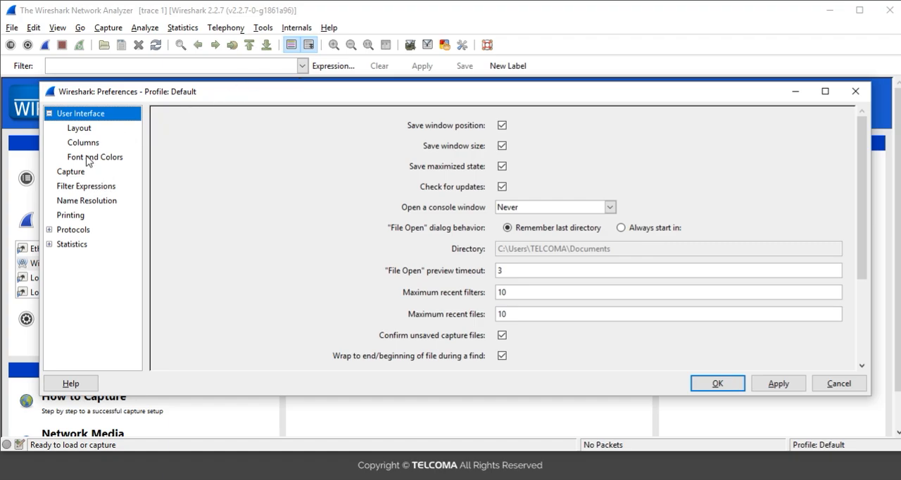
{"action": "left_click", "coordinate": [74, 175]}
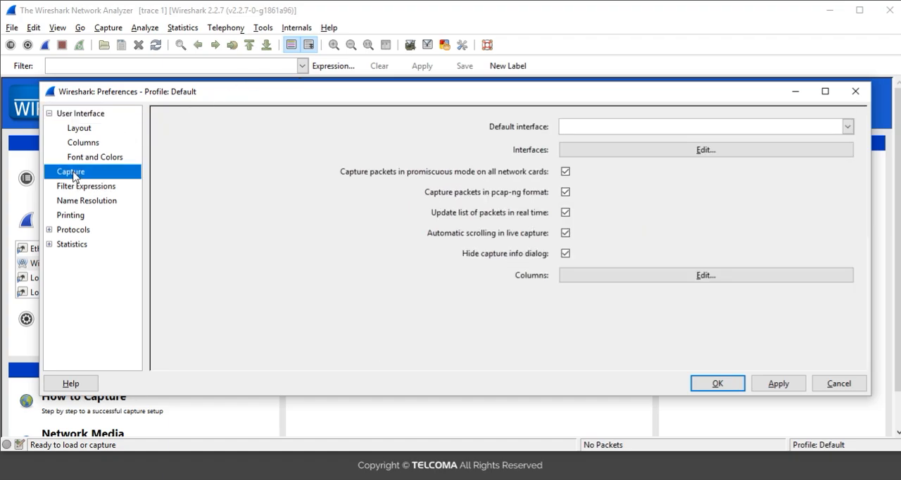
{"action": "left_click", "coordinate": [74, 193]}
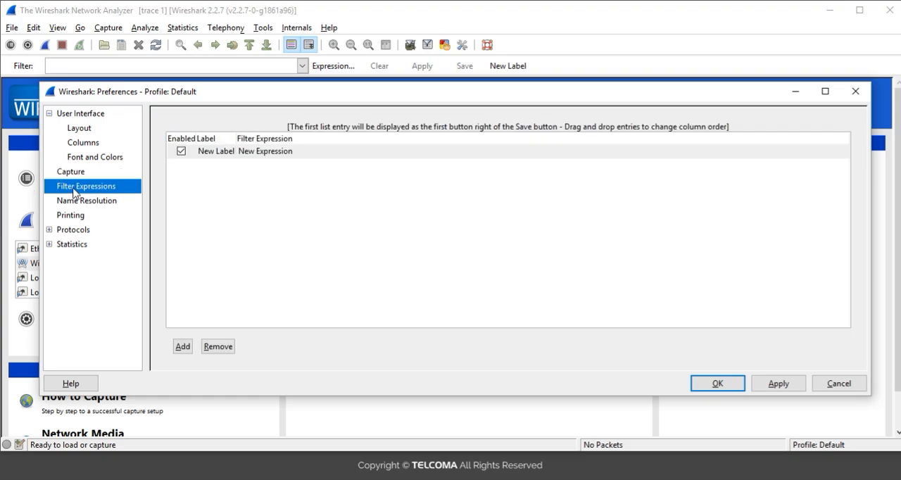
{"action": "left_click", "coordinate": [78, 203]}
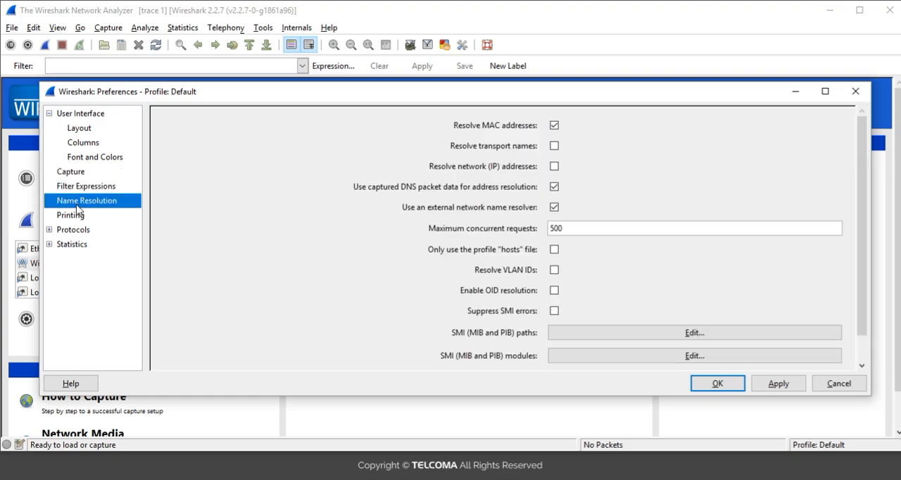
{"action": "left_click", "coordinate": [83, 116]}
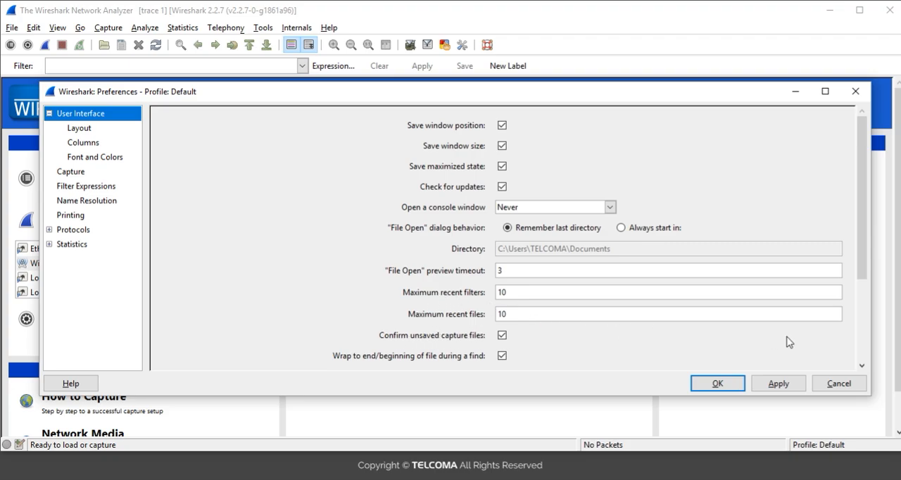
{"action": "left_click", "coordinate": [863, 365]}
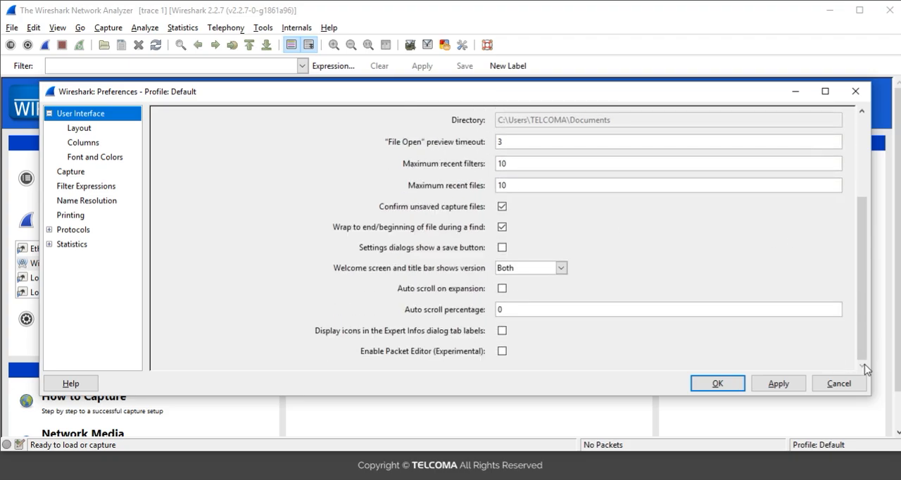
{"action": "left_click", "coordinate": [862, 110]}
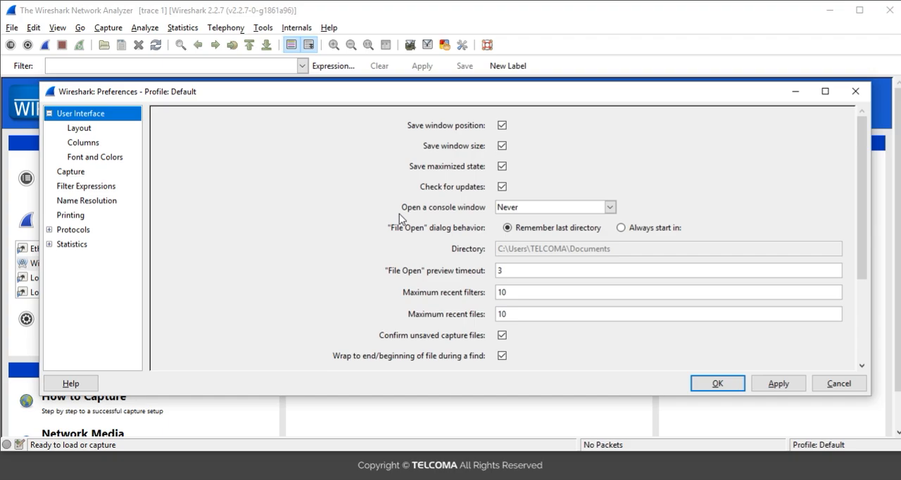
Set the pane layout to panes 1 and 2 side by side above pane 3, and apply the preferences
{"action": "left_click", "coordinate": [90, 133]}
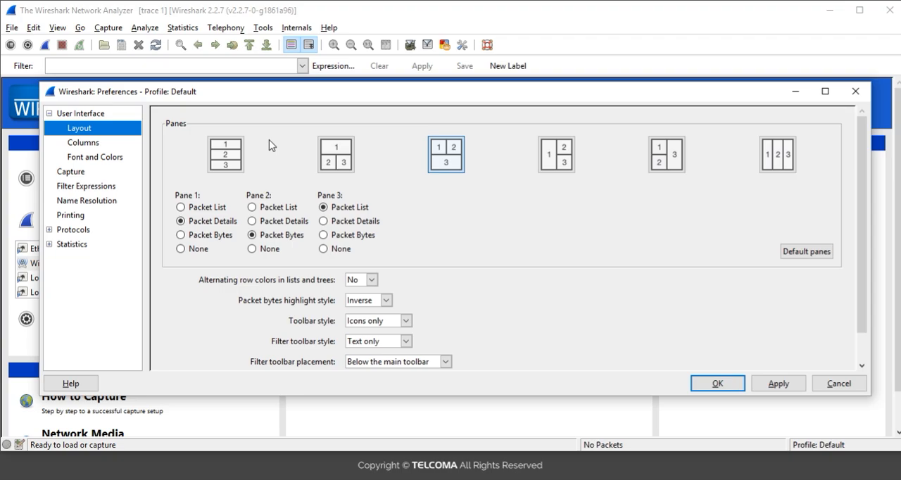
{"action": "left_click", "coordinate": [232, 147]}
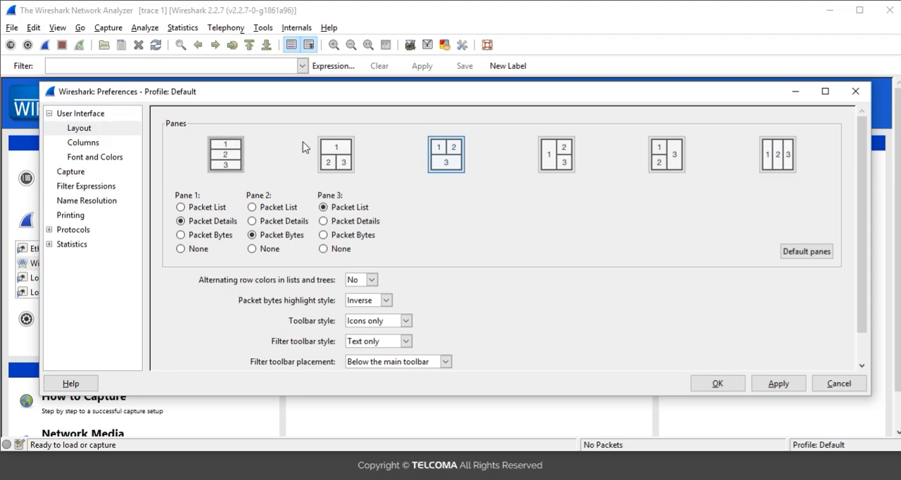
{"action": "left_click", "coordinate": [336, 156]}
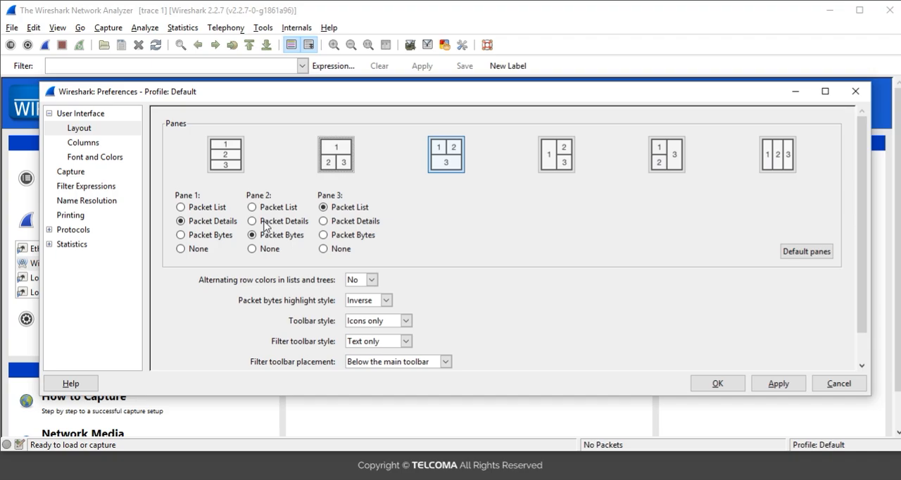
{"action": "left_click", "coordinate": [446, 160]}
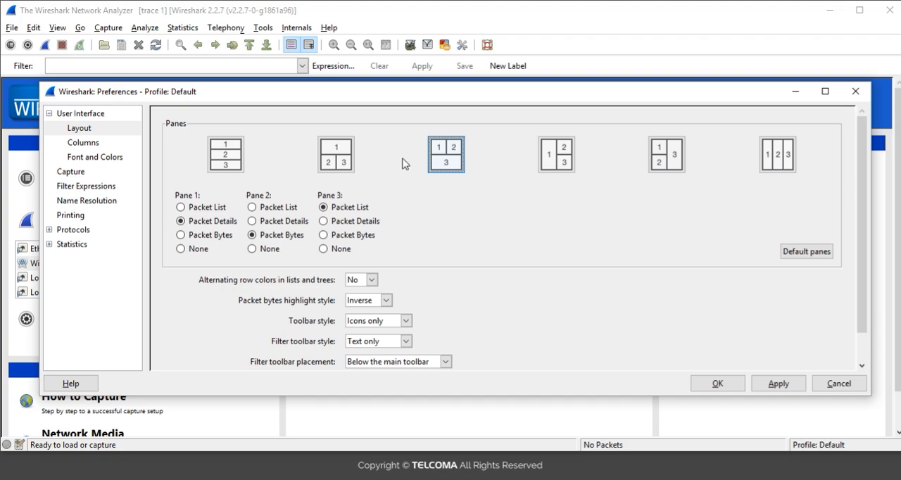
{"action": "left_click", "coordinate": [790, 388]}
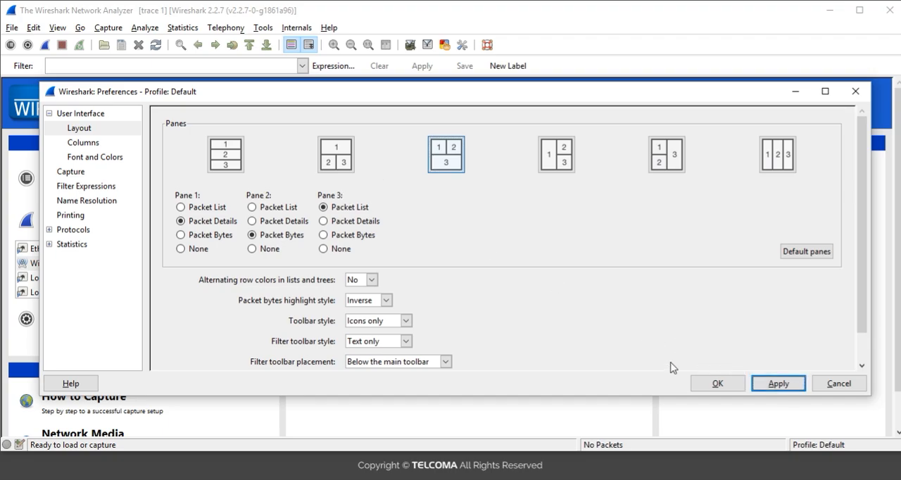
{"action": "left_click", "coordinate": [700, 384]}
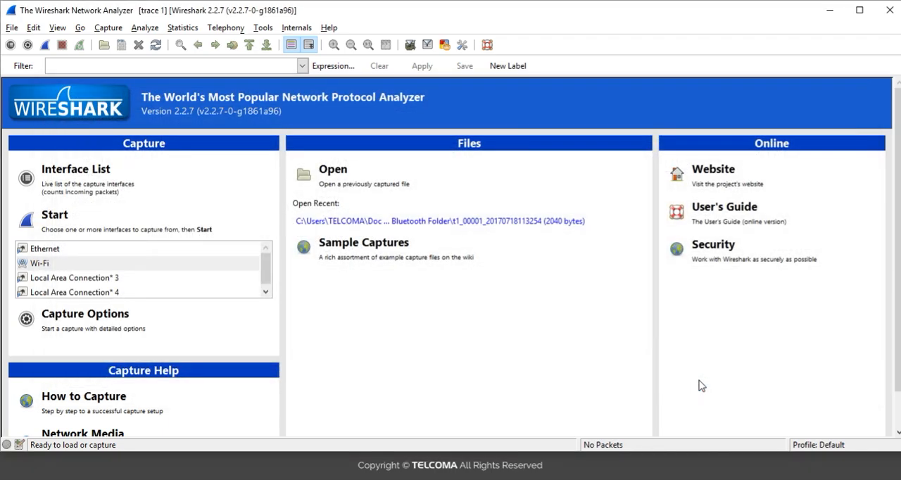
Run a live packet capture on the Wi-Fi interface and stop it once packets are listed
{"action": "left_click", "coordinate": [177, 268]}
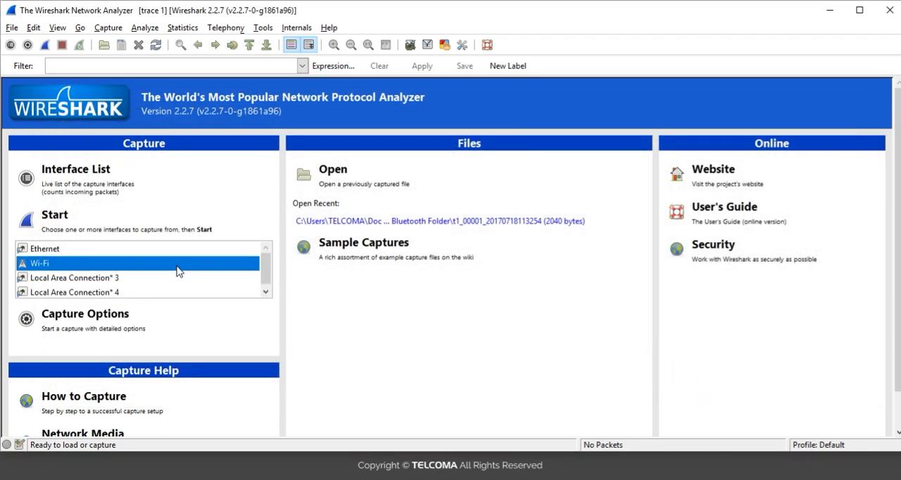
{"action": "left_click", "coordinate": [79, 226]}
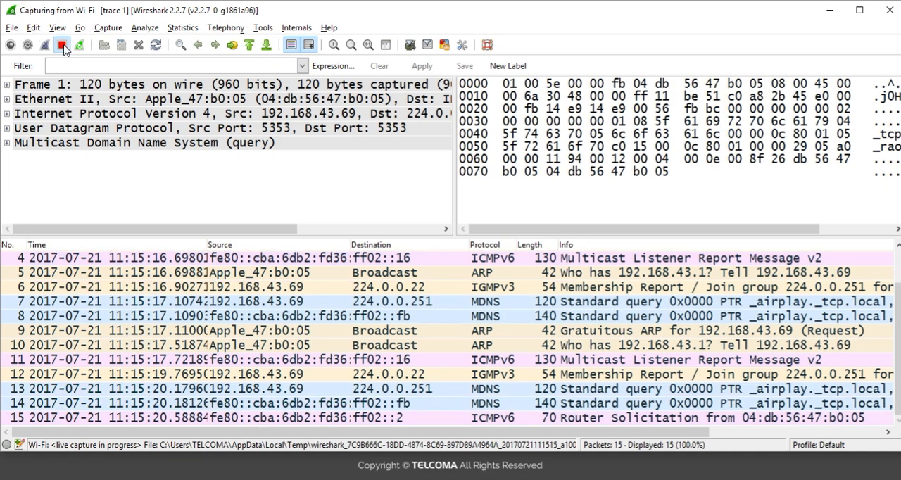
{"action": "left_click", "coordinate": [63, 47]}
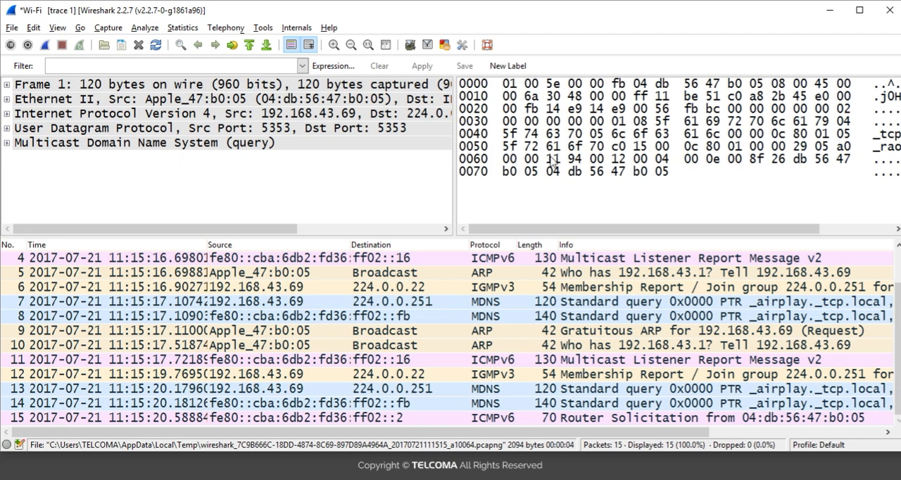
Step through the captured packets from packet 4 onward and back, examining their details and bytes
{"action": "left_click", "coordinate": [281, 260]}
{"action": "key", "text": "Down"}
{"action": "key", "text": "Down"}
{"action": "key", "text": "Down"}
{"action": "key", "text": "Down"}
{"action": "key", "text": "Down"}
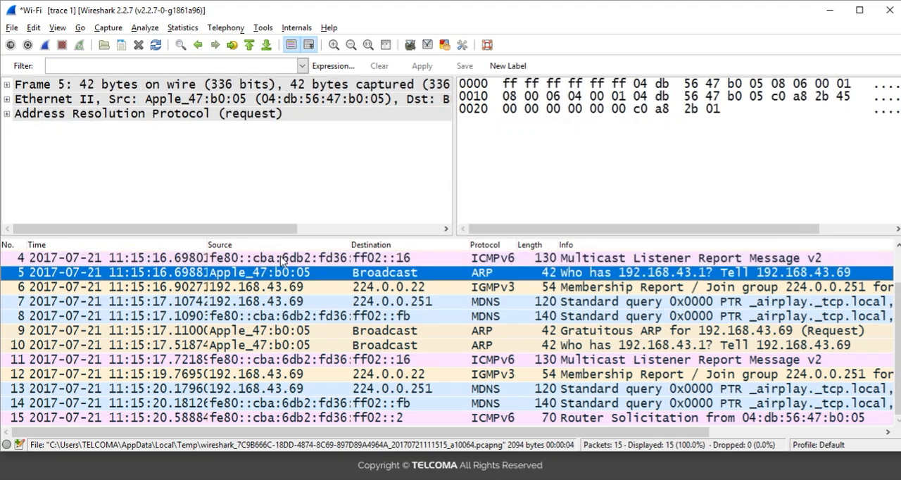
{"action": "key", "text": "Down"}
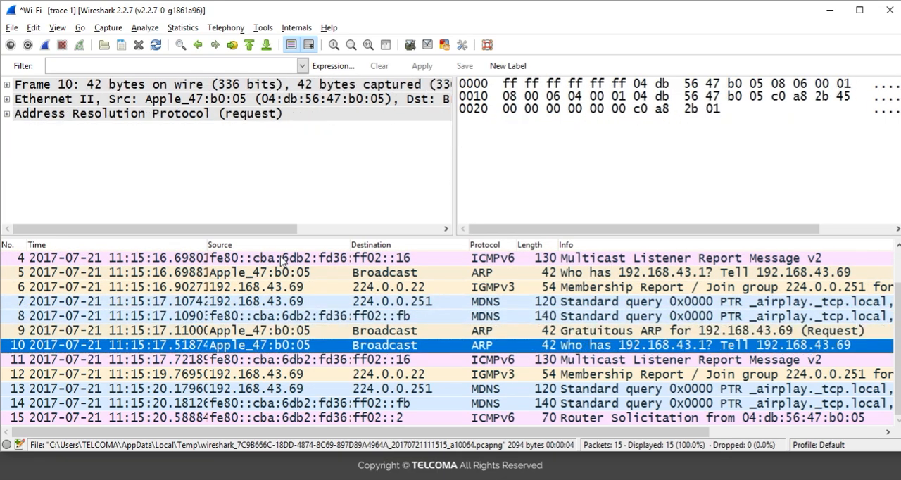
{"action": "key", "text": "Up"}
{"action": "key", "text": "Up"}
{"action": "key", "text": "Up"}
{"action": "key", "text": "Up"}
{"action": "key", "text": "Up"}
{"action": "key", "text": "Up"}
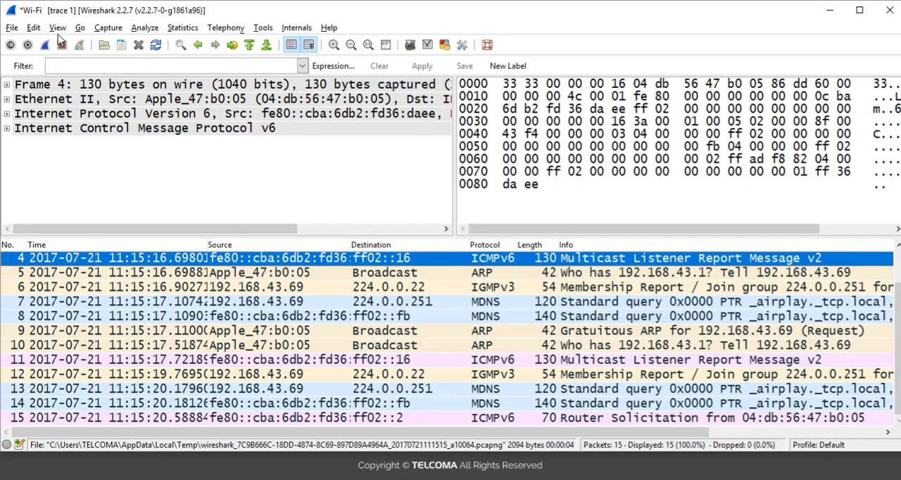
Save the capture as "trace 4" in Bluetooth Folder and close the capture file
{"action": "left_click", "coordinate": [13, 28]}
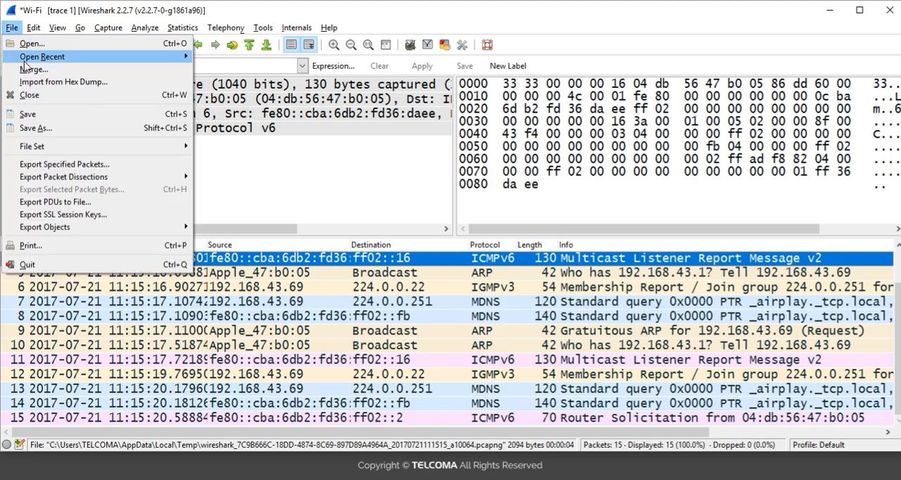
{"action": "left_click", "coordinate": [32, 123]}
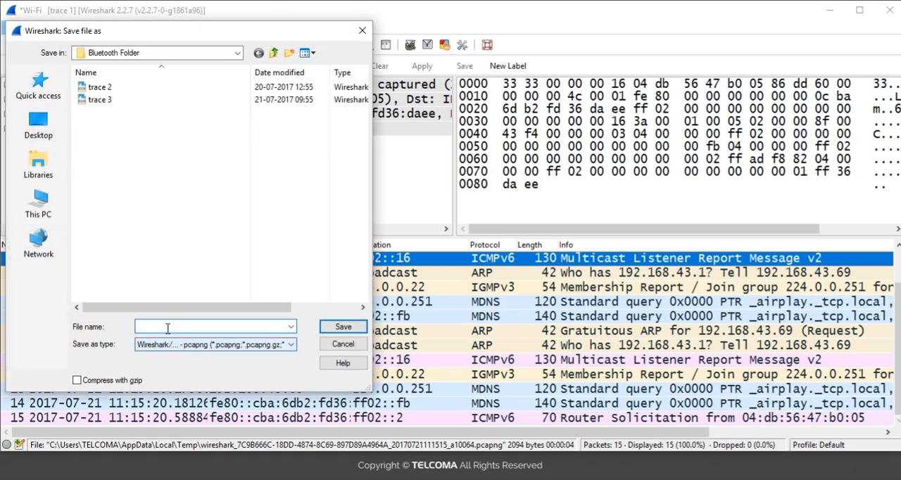
{"action": "type", "text": "trace "}
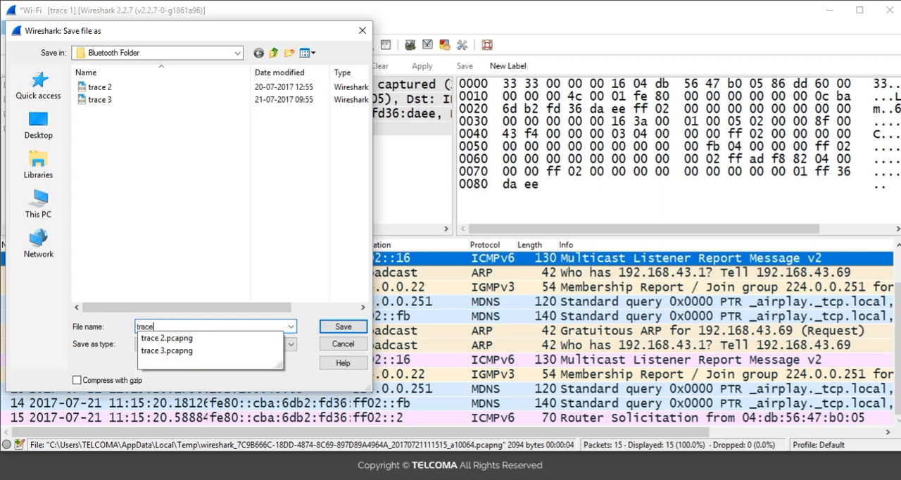
{"action": "type", "text": "4"}
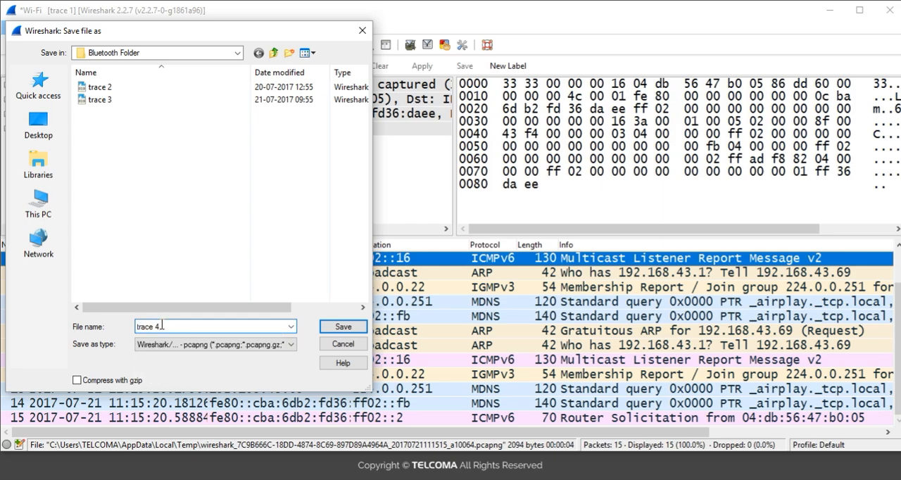
{"action": "left_click", "coordinate": [343, 328]}
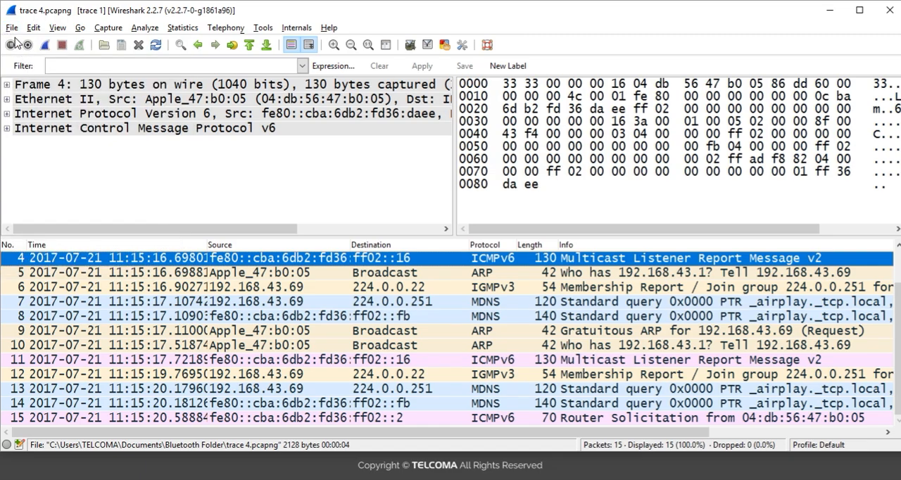
{"action": "left_click", "coordinate": [12, 28]}
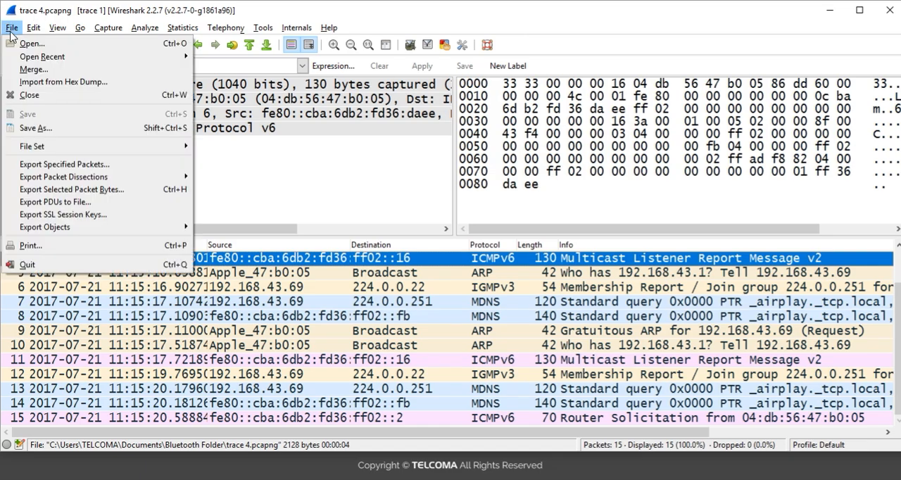
{"action": "left_click", "coordinate": [29, 95]}
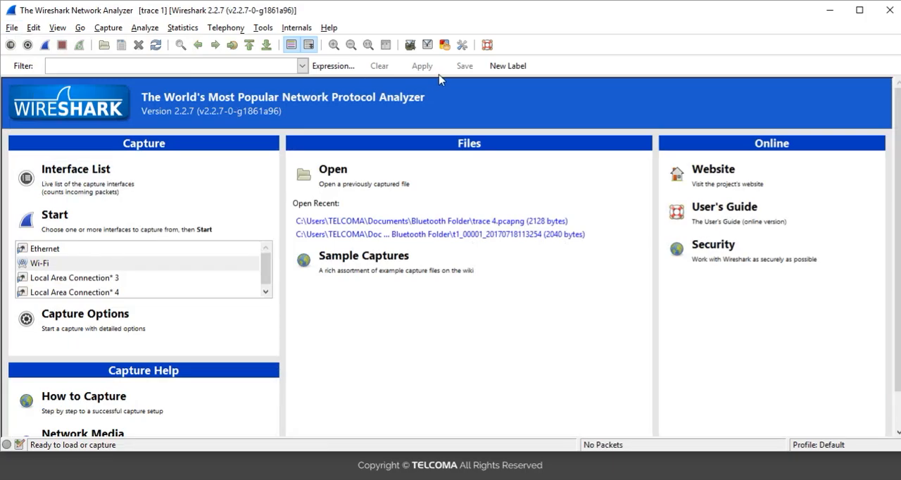
Reopen the preferences, review the Layout settings including the toolbar style, and the Columns list, and minimize the dialog
{"action": "left_click", "coordinate": [463, 46]}
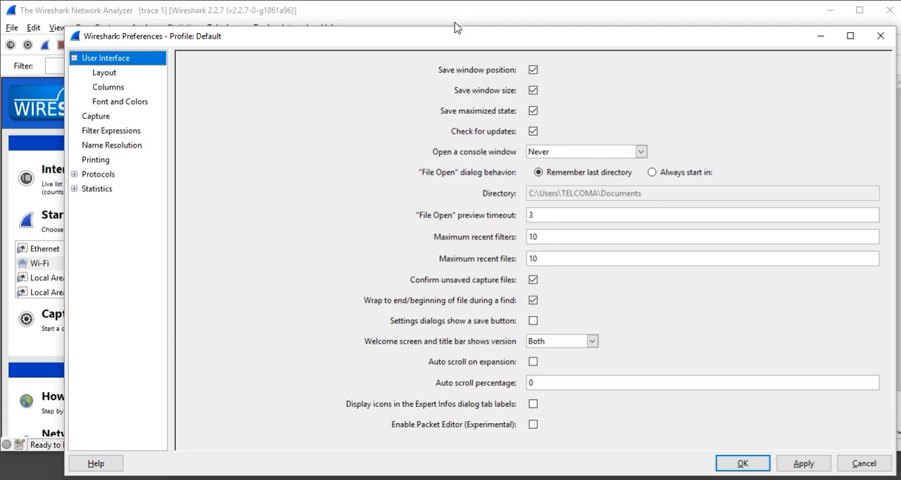
{"action": "left_click_drag", "start_coordinate": [462, 26], "coordinate": [461, 173]}
{"action": "left_click_drag", "start_coordinate": [375, 192], "coordinate": [352, 110]}
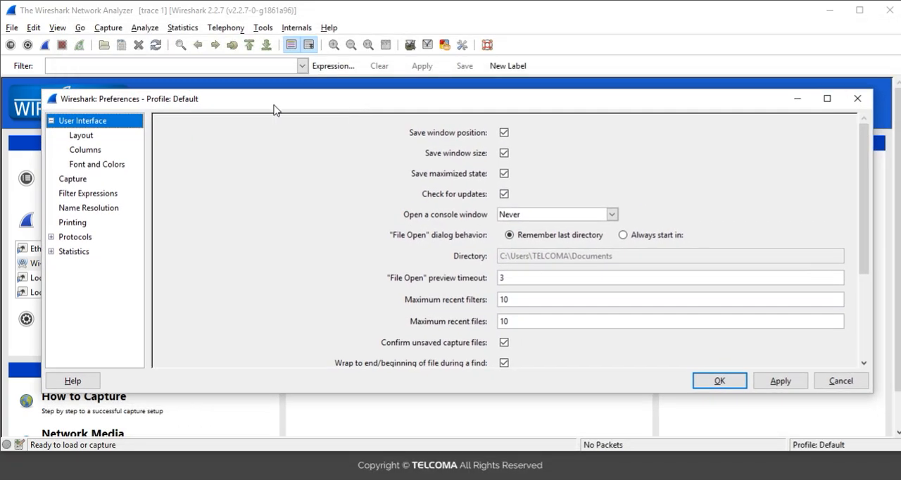
{"action": "left_click", "coordinate": [96, 137]}
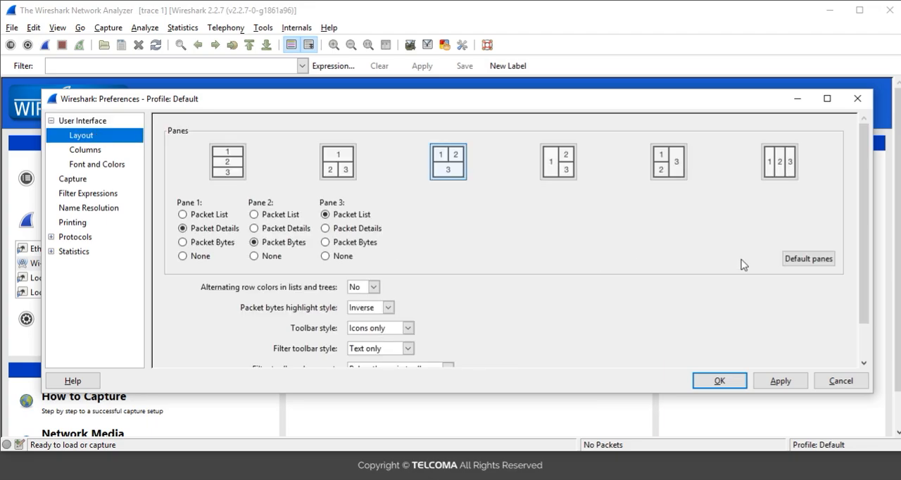
{"action": "left_click_drag", "start_coordinate": [867, 266], "coordinate": [871, 303]}
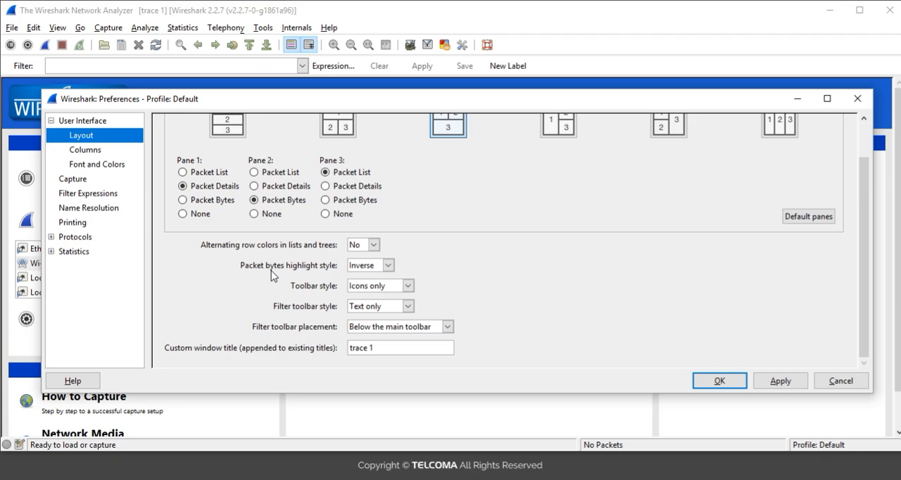
{"action": "left_click", "coordinate": [408, 287]}
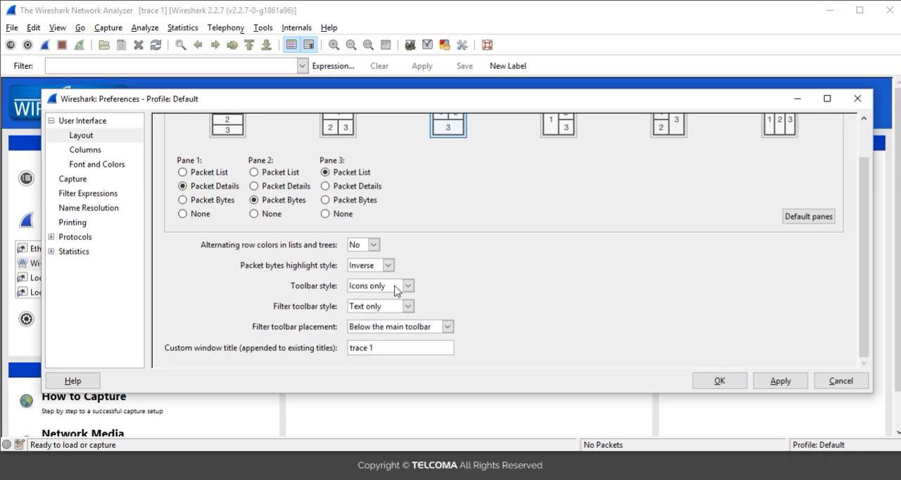
{"action": "left_click", "coordinate": [408, 288]}
{"action": "left_click", "coordinate": [408, 288]}
{"action": "left_click", "coordinate": [83, 151]}
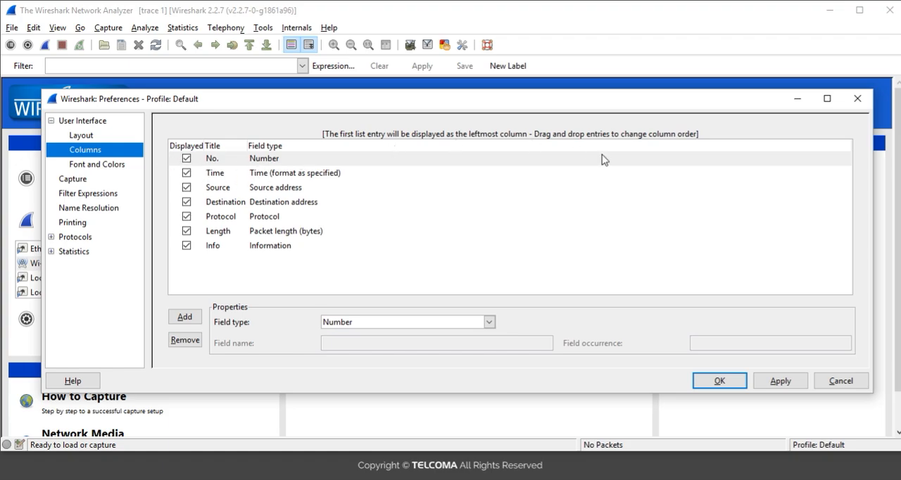
{"action": "left_click", "coordinate": [795, 99]}
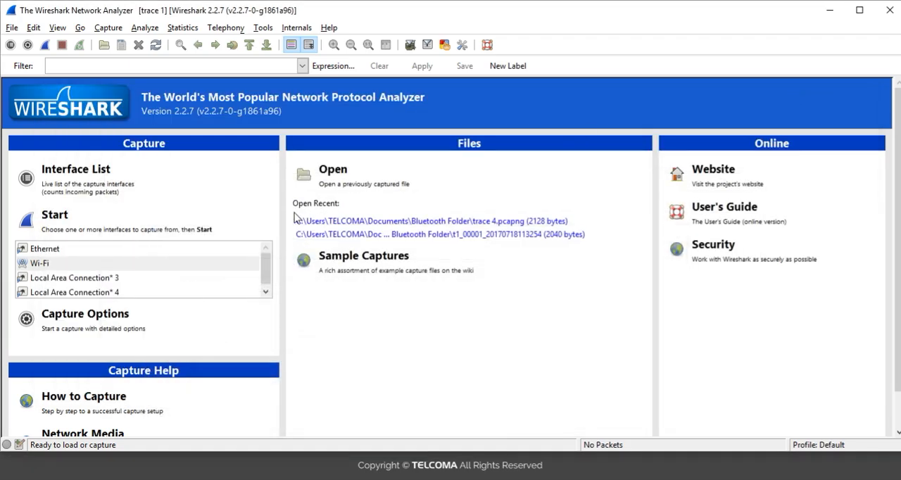
Run a live packet capture on the Wi-Fi interface and stop it after the first packets arrive
{"action": "left_click", "coordinate": [142, 262]}
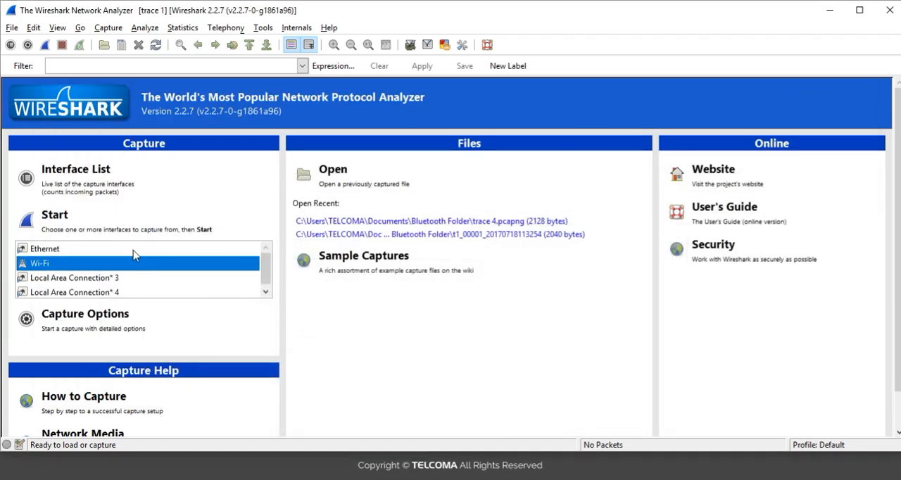
{"action": "left_click", "coordinate": [118, 227]}
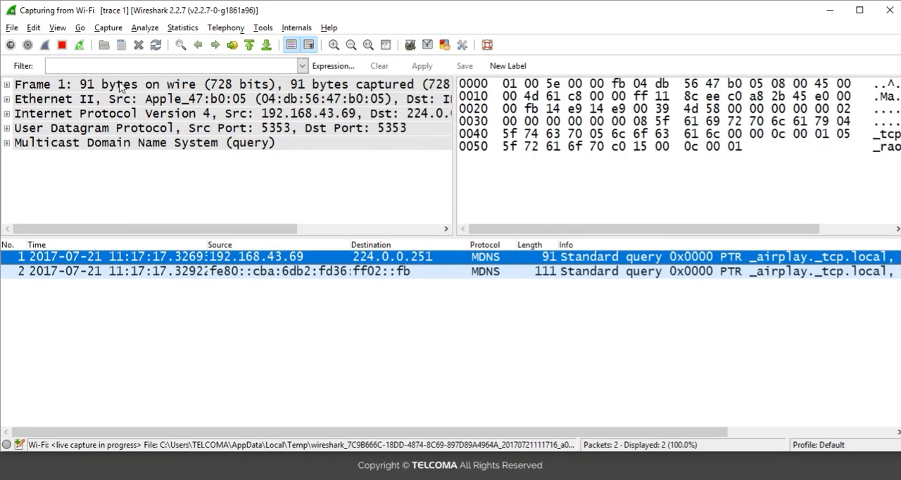
{"action": "left_click", "coordinate": [62, 46]}
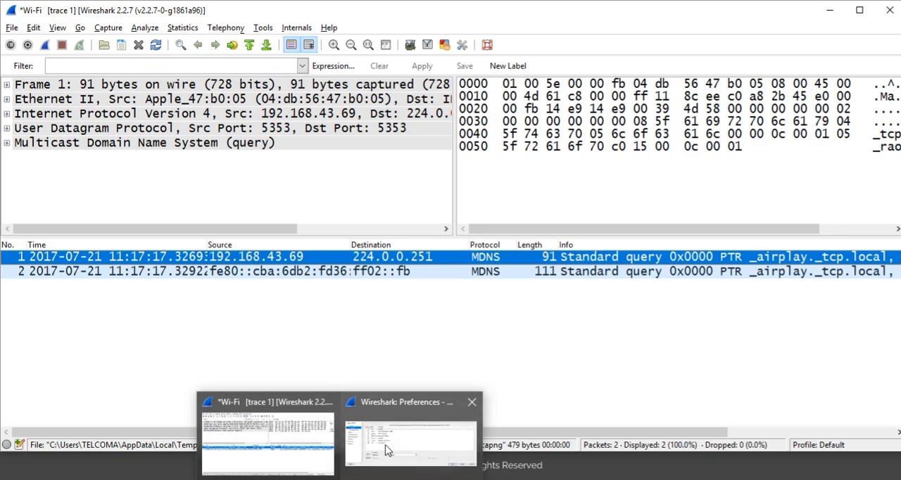
Return to the column preferences and add a new column with the field type Relative time
{"action": "left_click", "coordinate": [386, 445]}
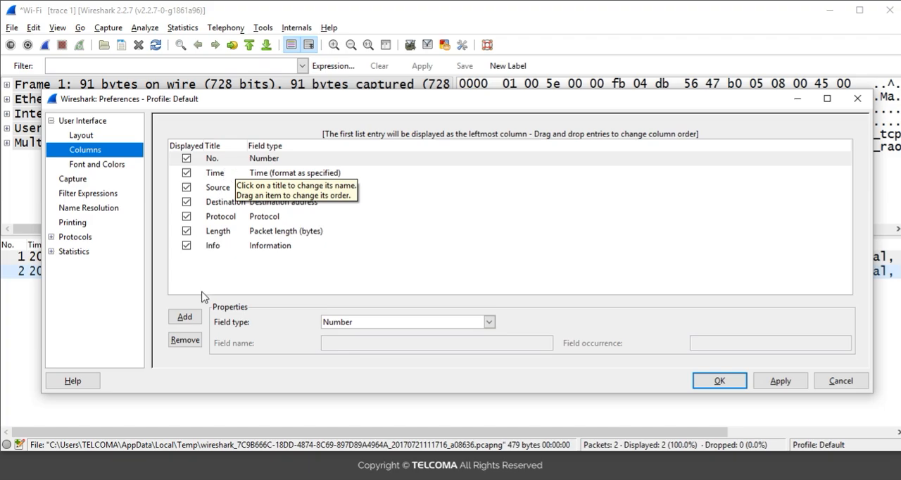
{"action": "left_click", "coordinate": [185, 318]}
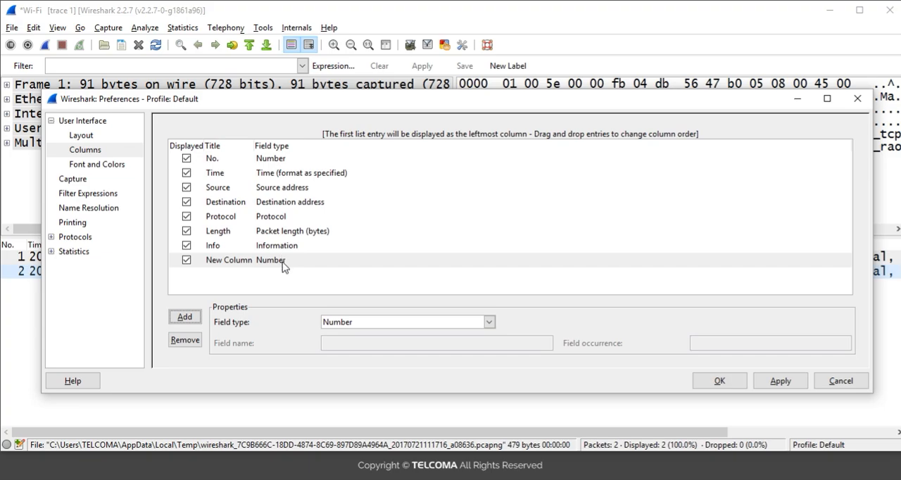
{"action": "left_click", "coordinate": [305, 262]}
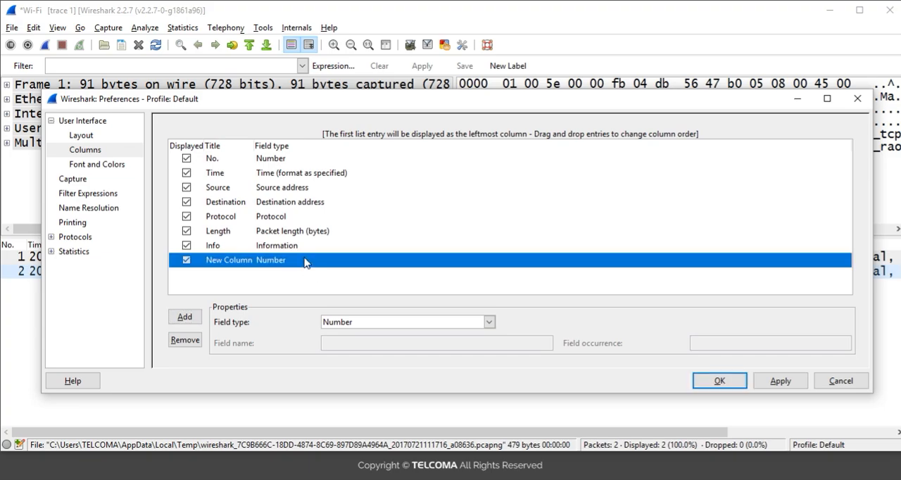
{"action": "left_click", "coordinate": [491, 324]}
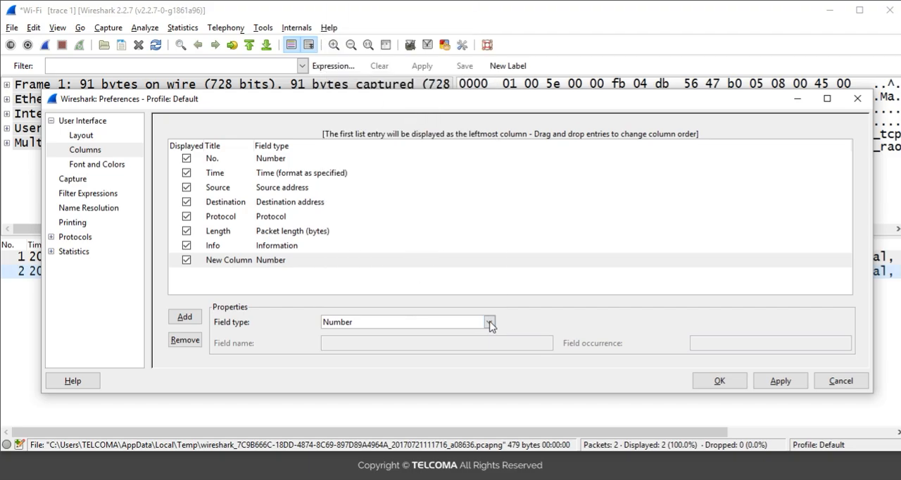
{"action": "left_click", "coordinate": [491, 324]}
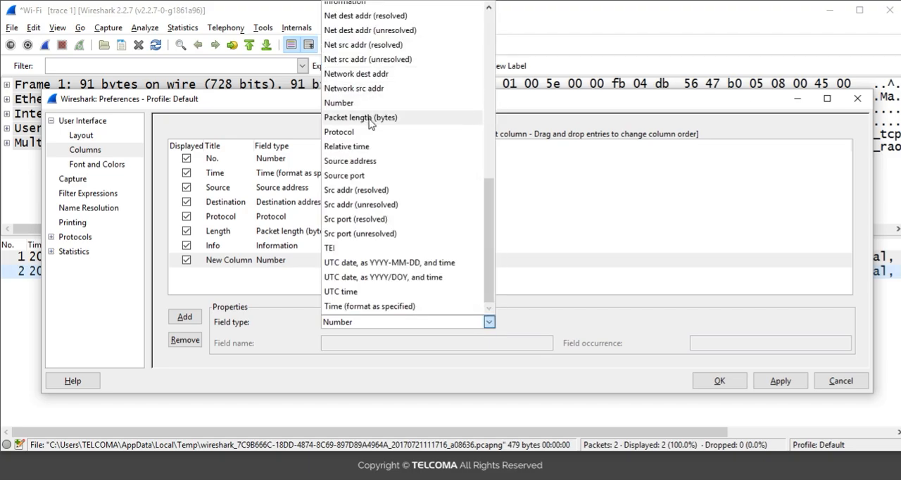
{"action": "left_click", "coordinate": [346, 146]}
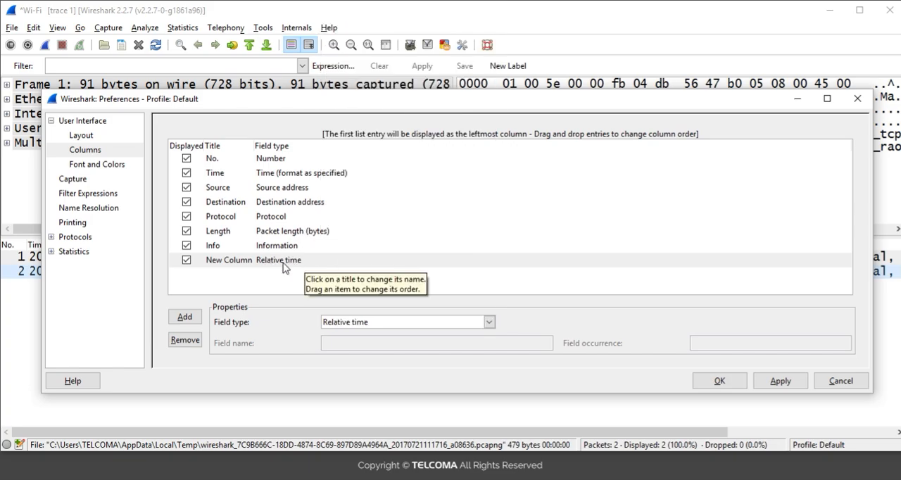
Rename the new column as R time, save the preferences, and view the column in the packet list
{"action": "left_click", "coordinate": [238, 261]}
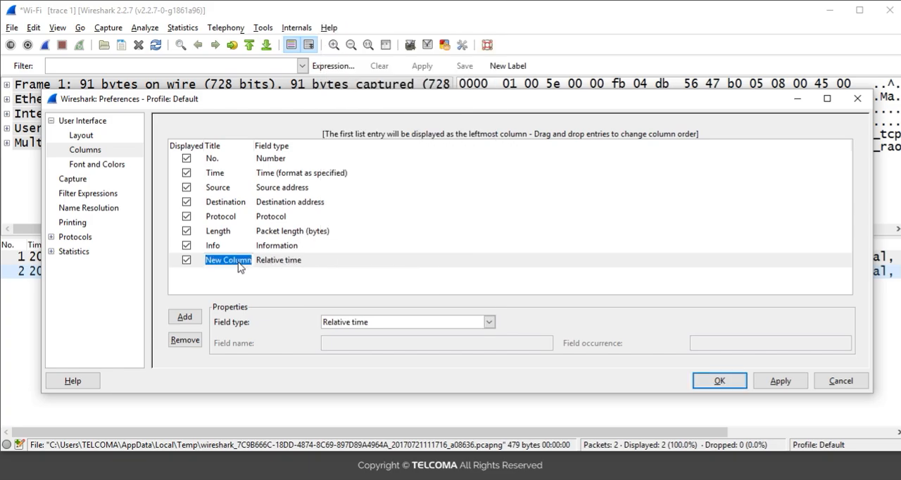
{"action": "key", "text": "BackSpace"}
{"action": "key", "text": "Return"}
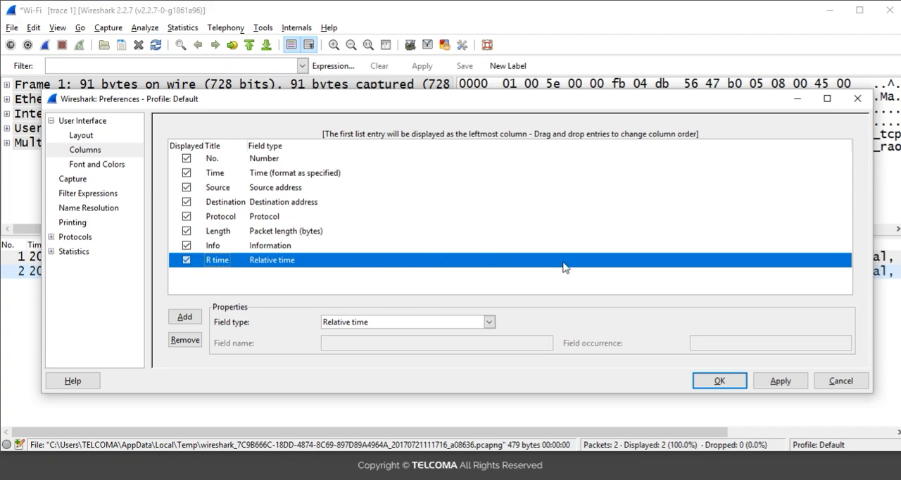
{"action": "left_click", "coordinate": [790, 380]}
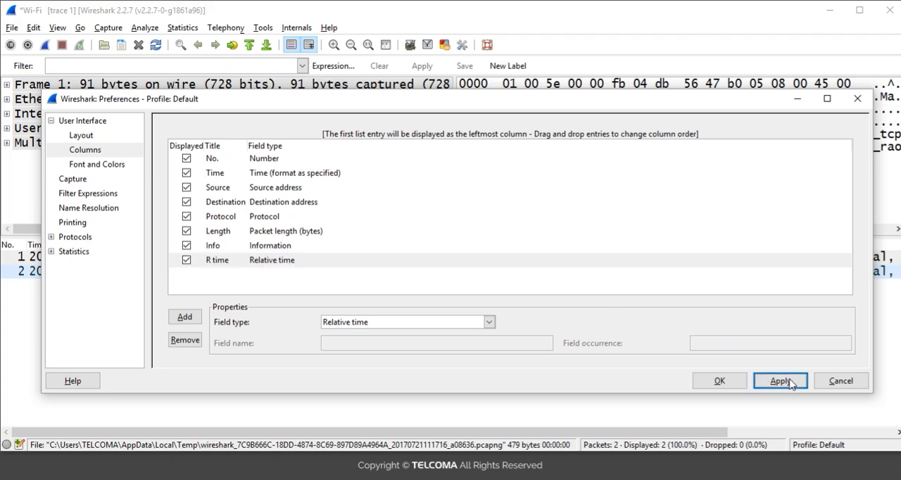
{"action": "left_click", "coordinate": [709, 381]}
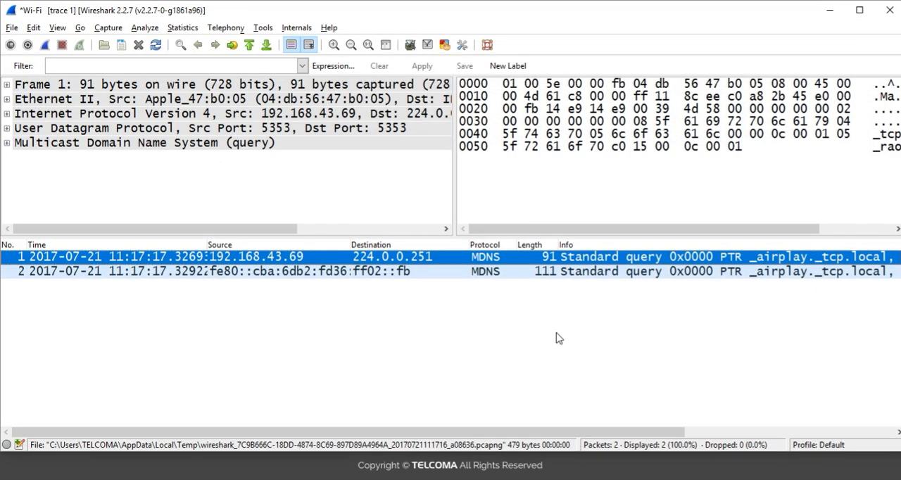
{"action": "left_click_drag", "start_coordinate": [517, 434], "coordinate": [752, 416]}
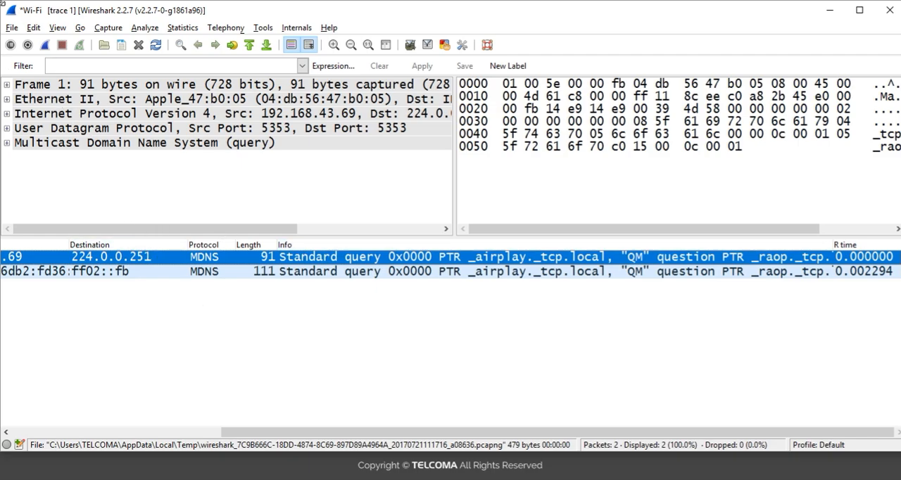
Reopen the column preferences, hide the R time, Time and Length columns, and check the packet list with the changes applied
{"action": "left_click", "coordinate": [462, 47]}
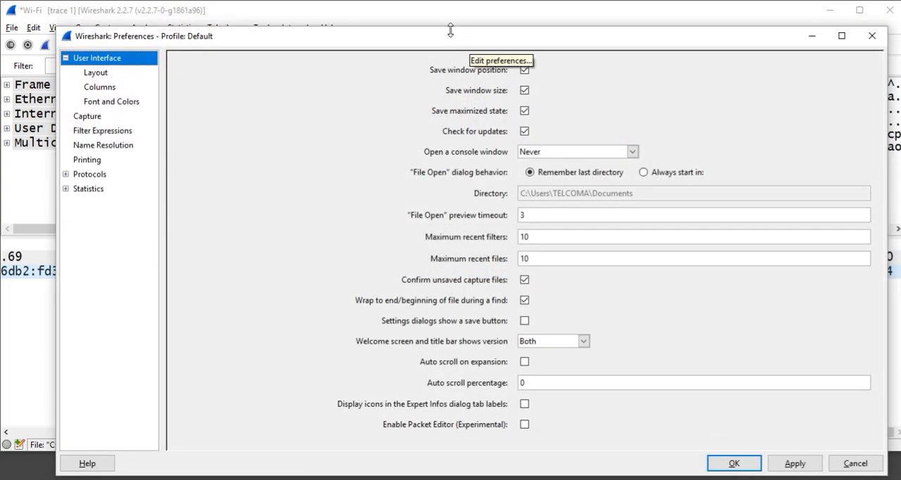
{"action": "left_click_drag", "start_coordinate": [458, 33], "coordinate": [467, 159]}
{"action": "left_click_drag", "start_coordinate": [386, 185], "coordinate": [388, 102]}
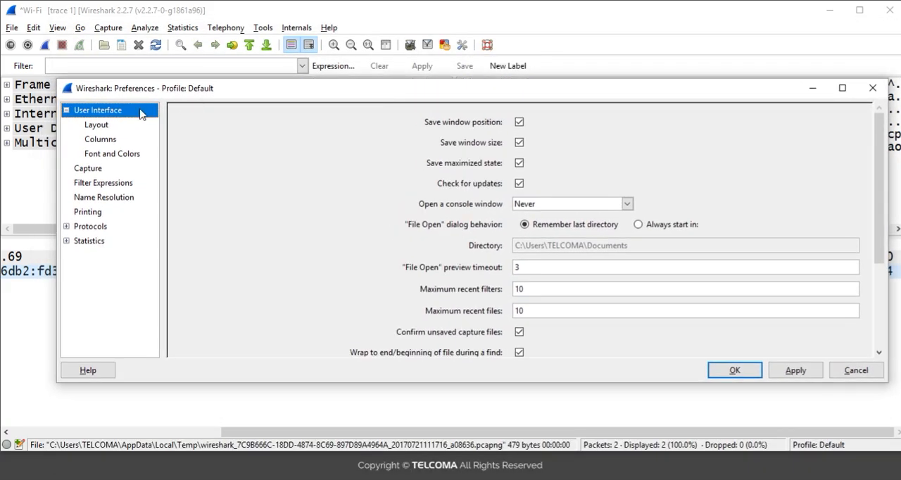
{"action": "left_click", "coordinate": [113, 141]}
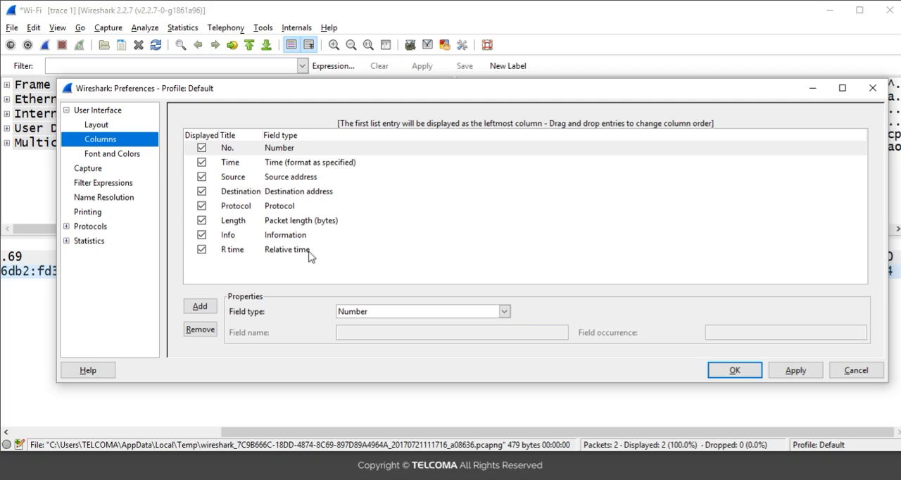
{"action": "left_click", "coordinate": [202, 250]}
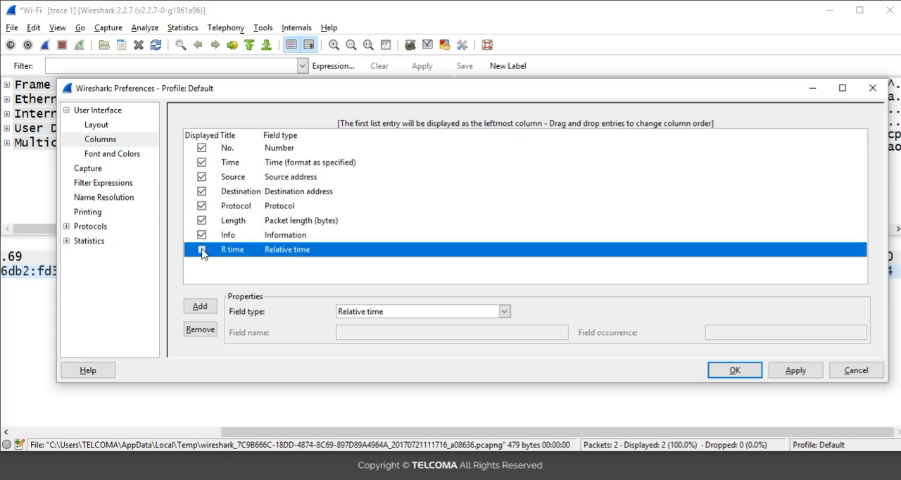
{"action": "left_click", "coordinate": [202, 163]}
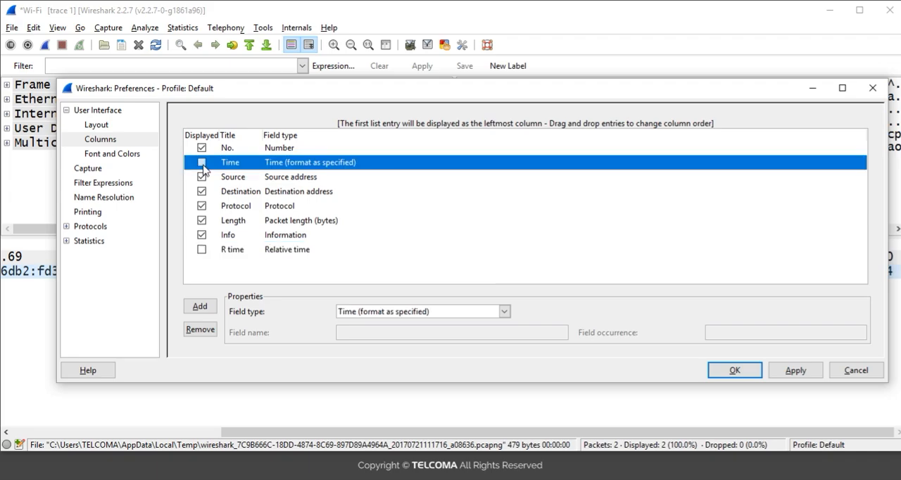
{"action": "left_click", "coordinate": [202, 220]}
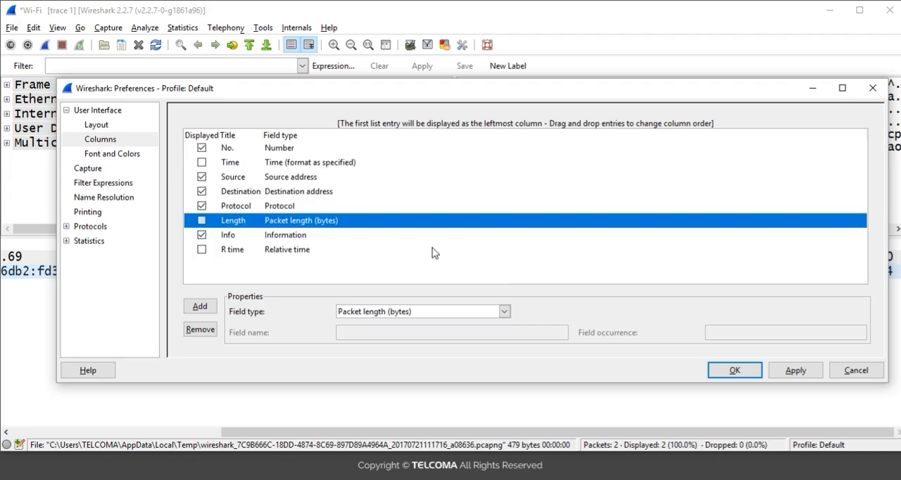
{"action": "left_click", "coordinate": [792, 371]}
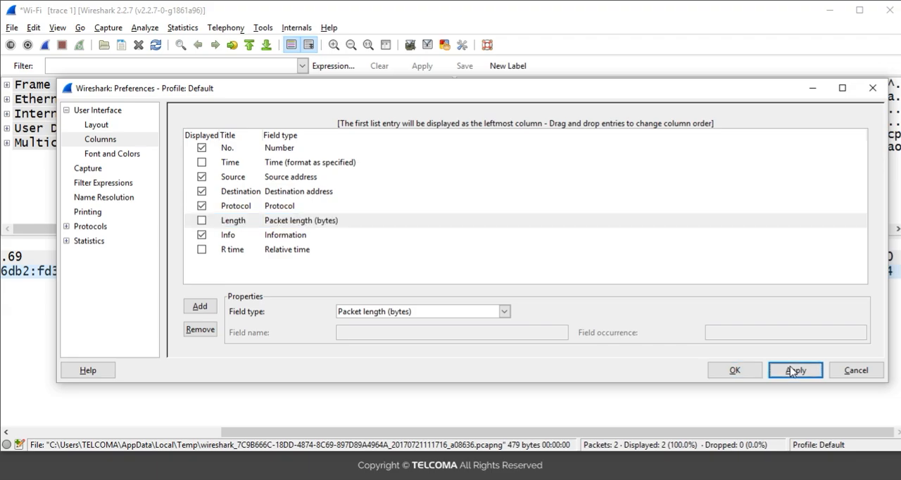
{"action": "left_click", "coordinate": [812, 91]}
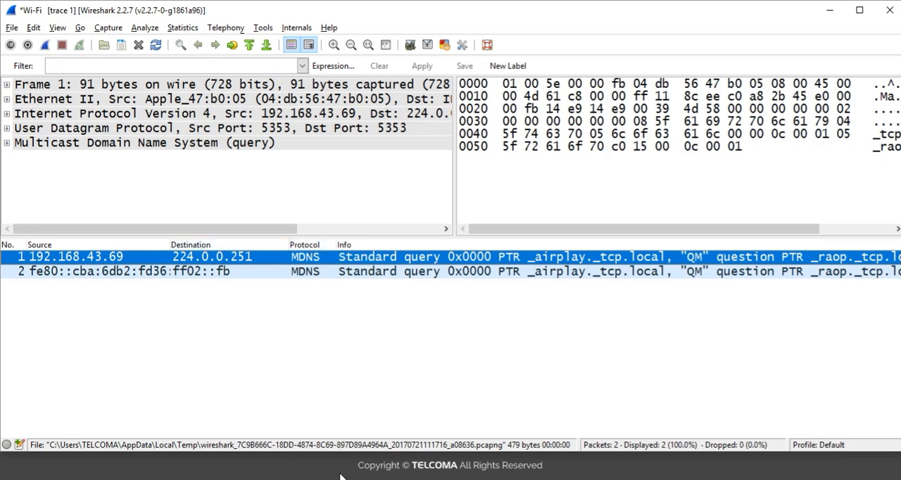
Restore the preferences dialog, set the Length and Time columns to be displayed again, and apply the change
{"action": "mouse_move", "coordinate": [343, 473]}
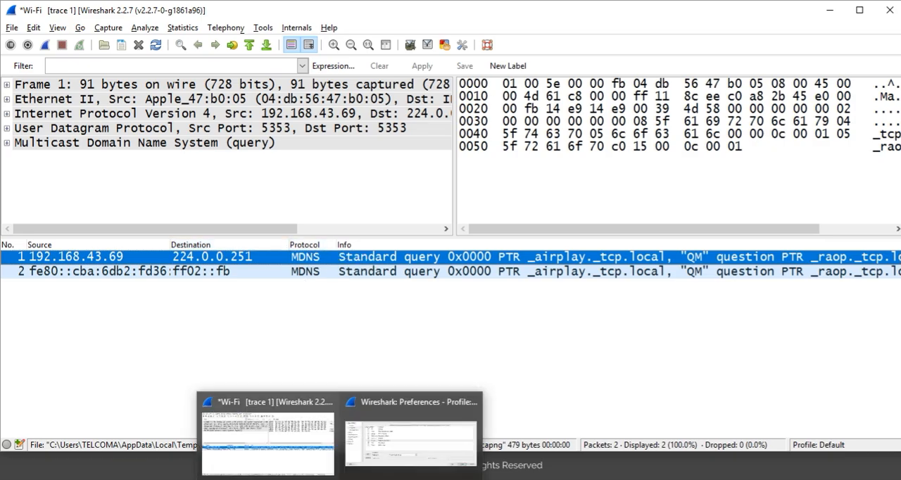
{"action": "left_click", "coordinate": [418, 410]}
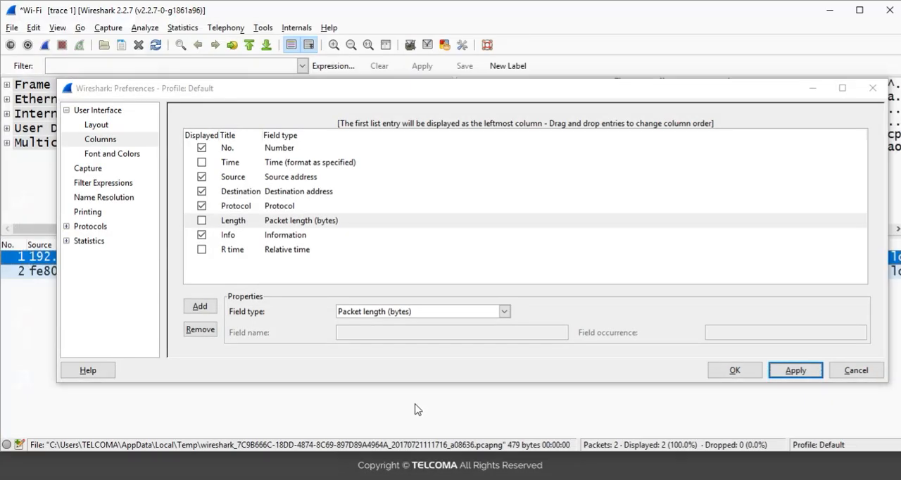
{"action": "left_click", "coordinate": [201, 221]}
{"action": "left_click", "coordinate": [202, 162]}
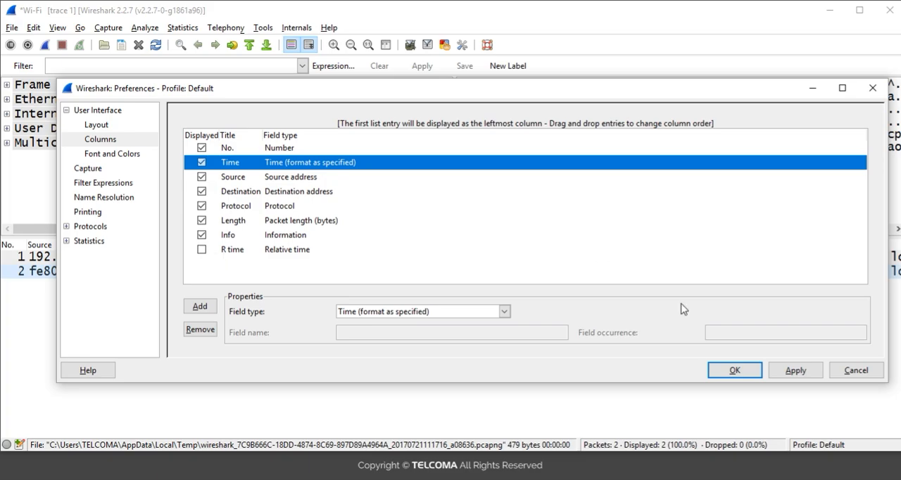
{"action": "left_click", "coordinate": [790, 370]}
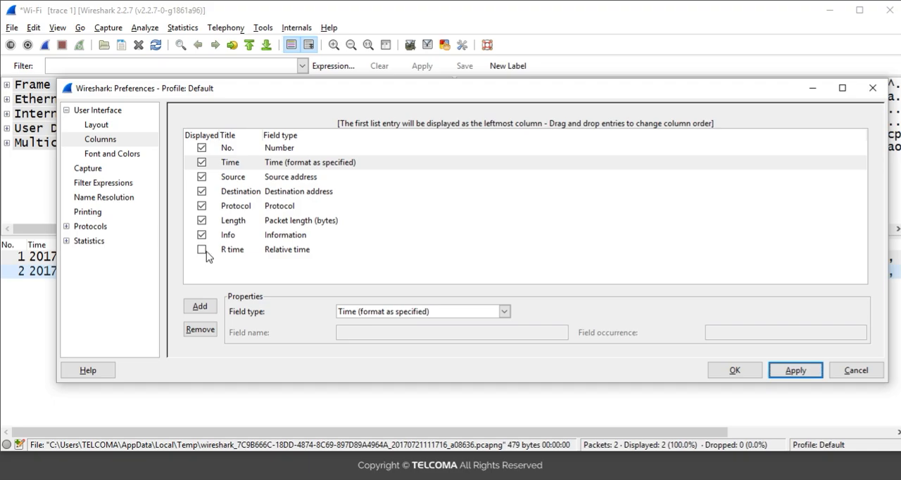
Re-enable the R time column and remove it from the column list
{"action": "left_click", "coordinate": [203, 249]}
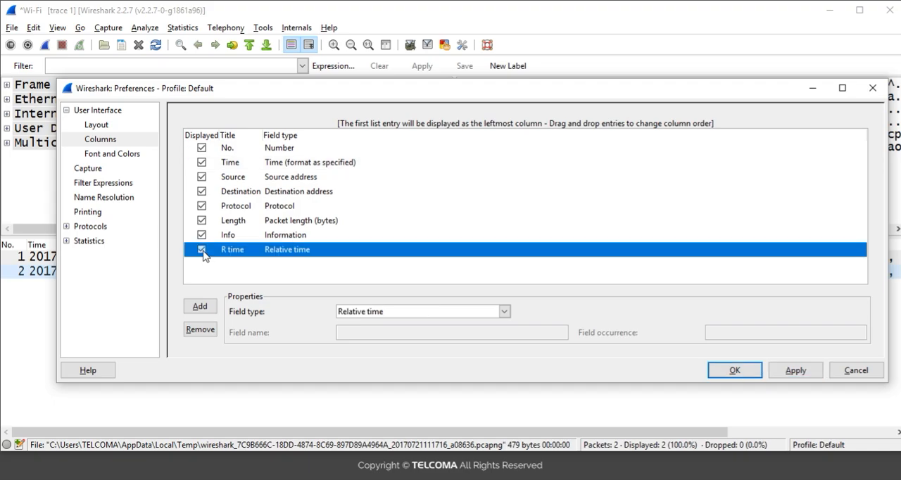
{"action": "left_click", "coordinate": [202, 331]}
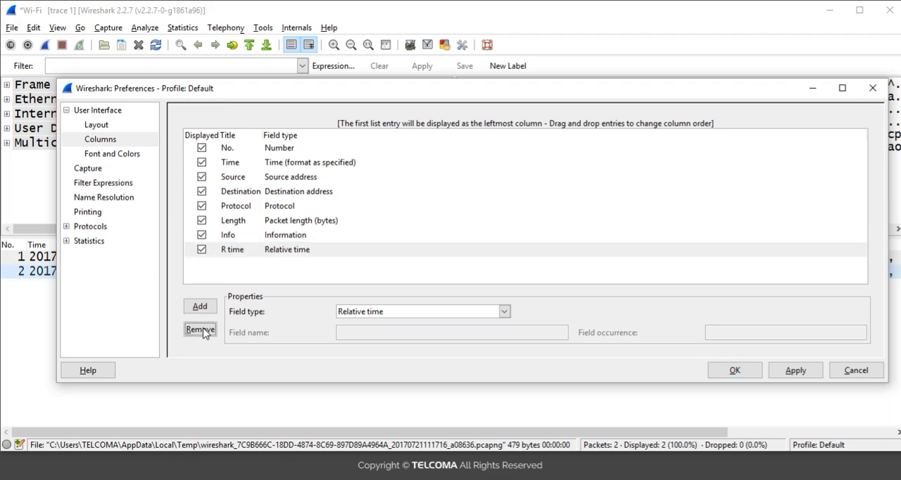
{"action": "left_click", "coordinate": [202, 330]}
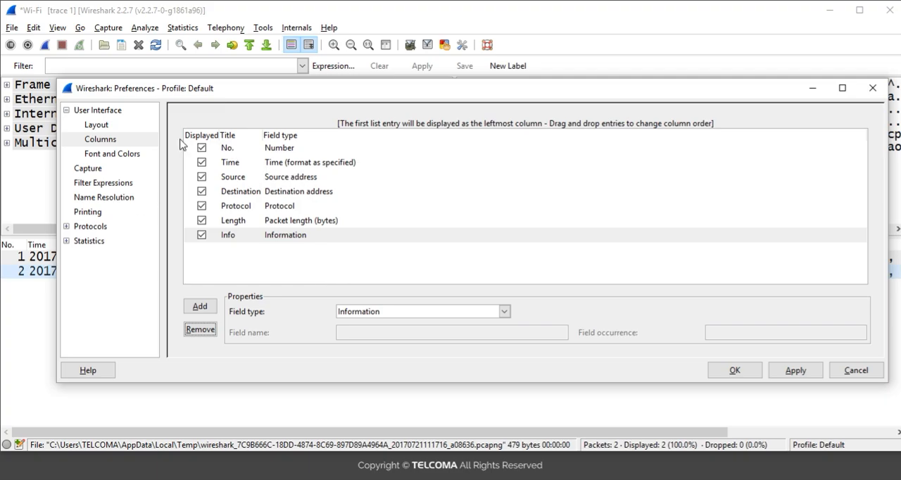
Examine the Font and Colors preferences and browse the font families available for the main window font
{"action": "left_click", "coordinate": [134, 156]}
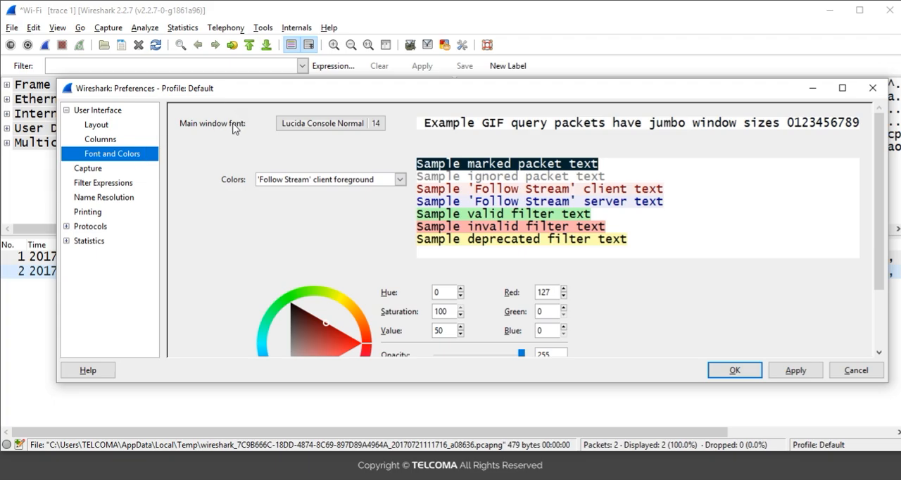
{"action": "left_click", "coordinate": [352, 129]}
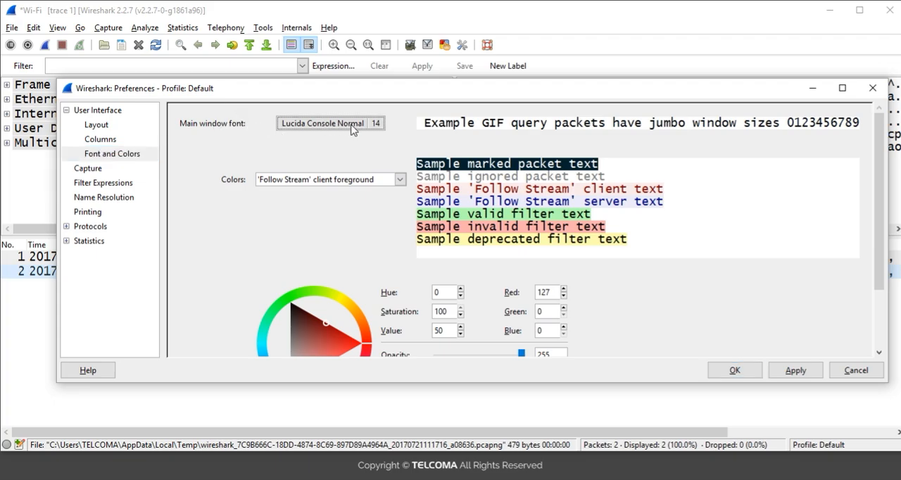
{"action": "left_click", "coordinate": [352, 129]}
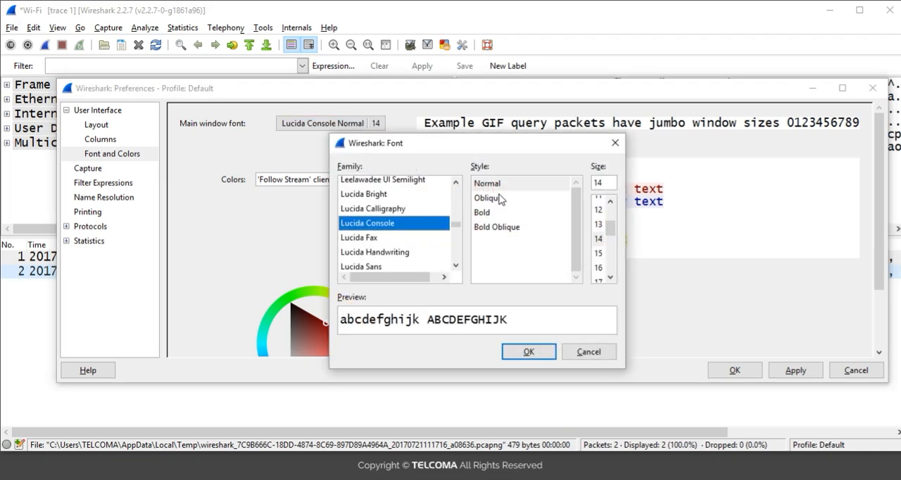
{"action": "left_click", "coordinate": [456, 264]}
{"action": "left_click", "coordinate": [456, 265]}
{"action": "left_click", "coordinate": [456, 264]}
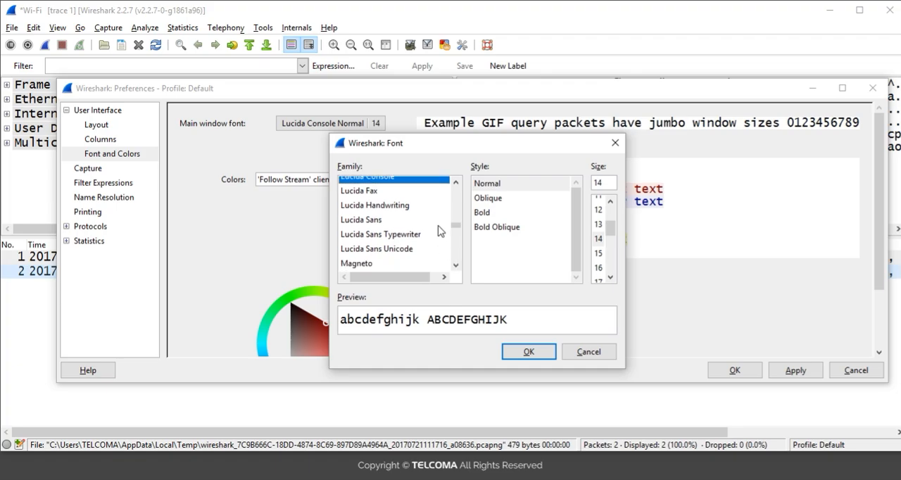
{"action": "left_click", "coordinate": [455, 183]}
{"action": "left_click", "coordinate": [455, 183]}
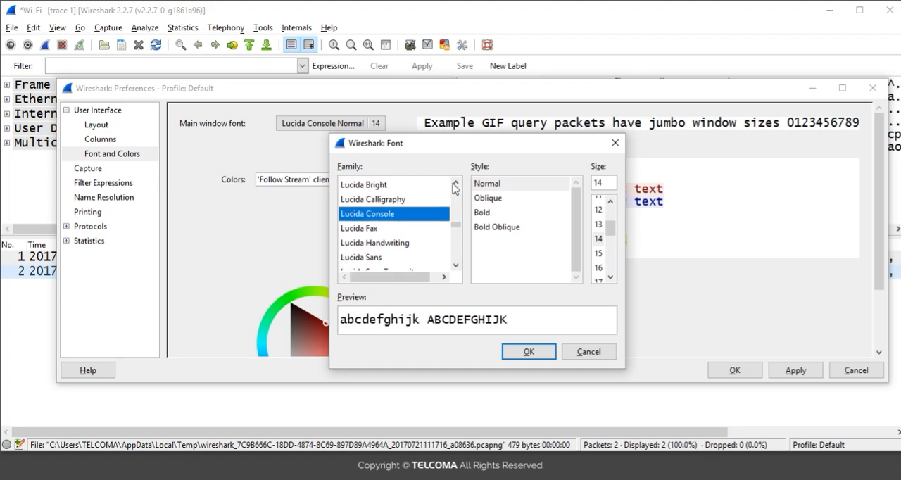
{"action": "left_click", "coordinate": [456, 184]}
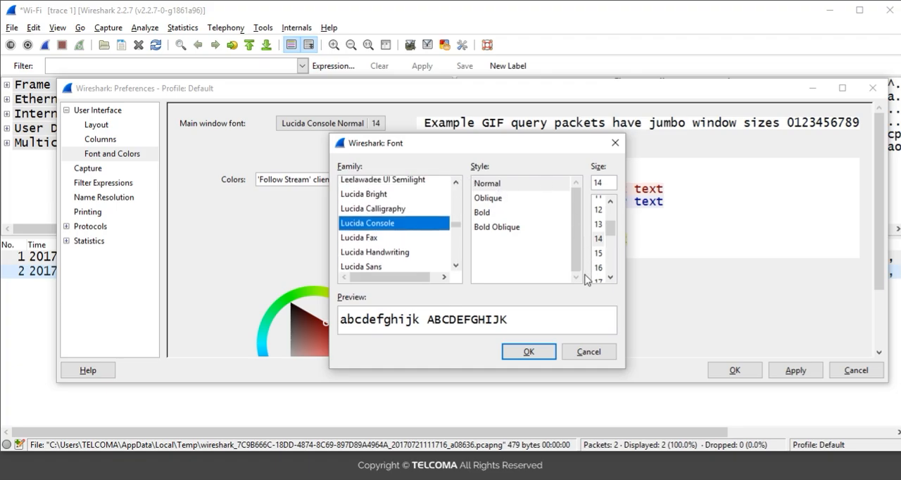
Set the main window font to Lucida Console Oblique, size 13, apply it, and check the packet list and details
{"action": "left_click", "coordinate": [495, 201]}
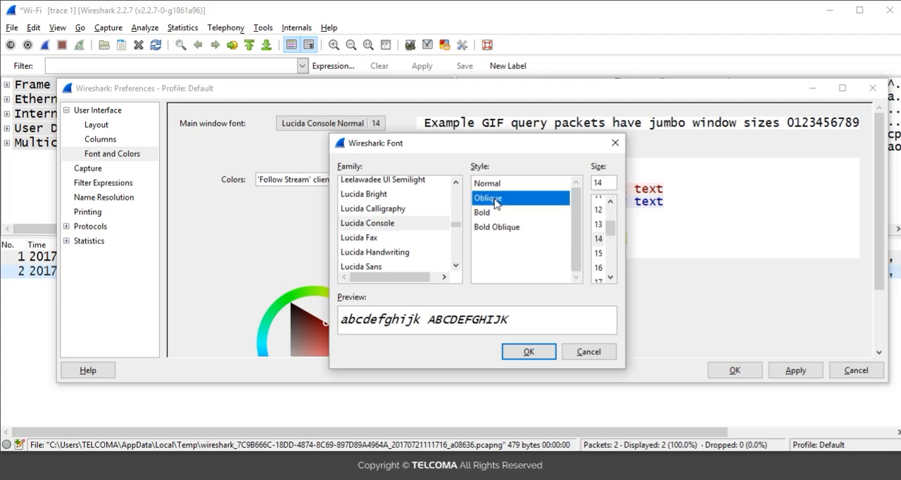
{"action": "left_click", "coordinate": [599, 240]}
{"action": "left_click", "coordinate": [598, 224]}
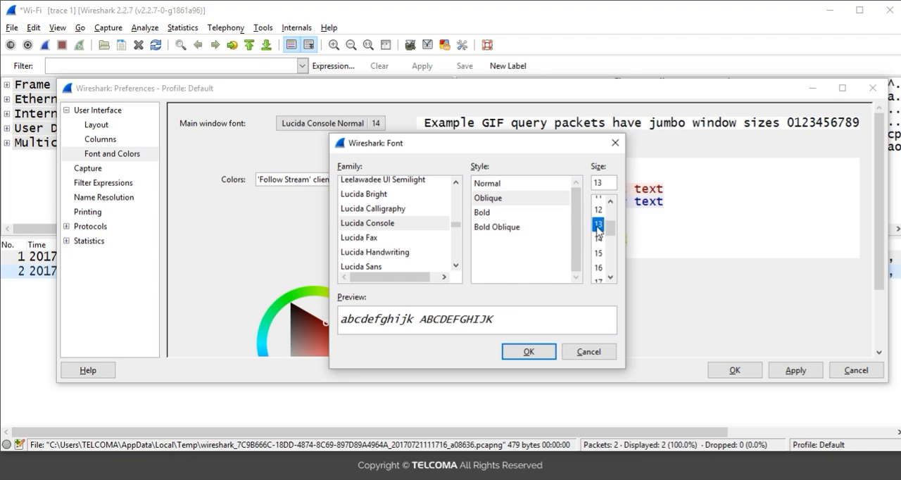
{"action": "left_click", "coordinate": [525, 353]}
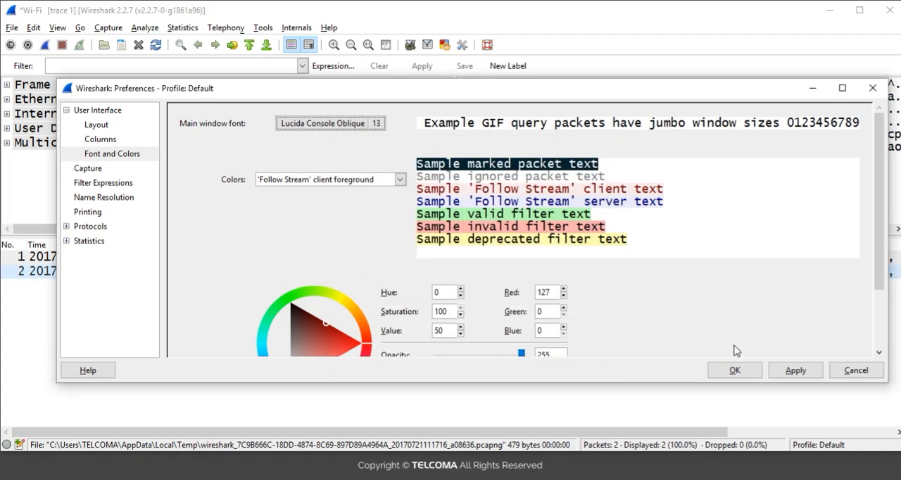
{"action": "left_click", "coordinate": [793, 370]}
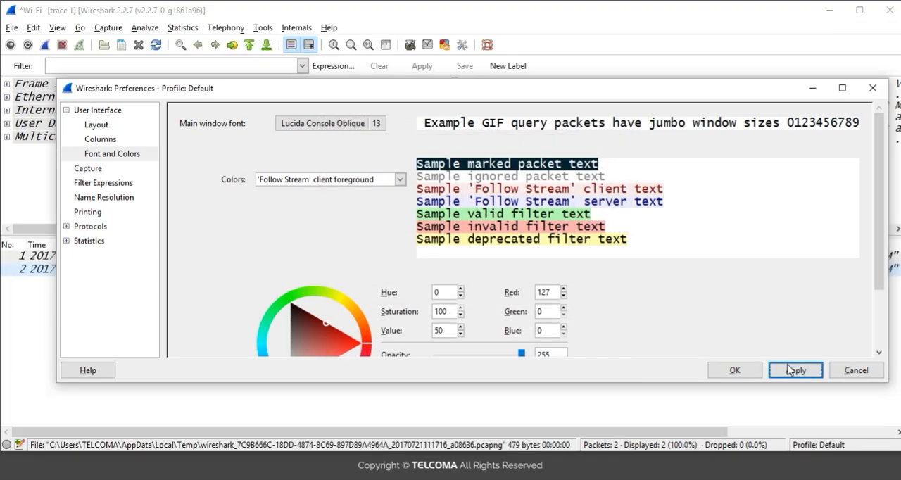
{"action": "left_click", "coordinate": [811, 87]}
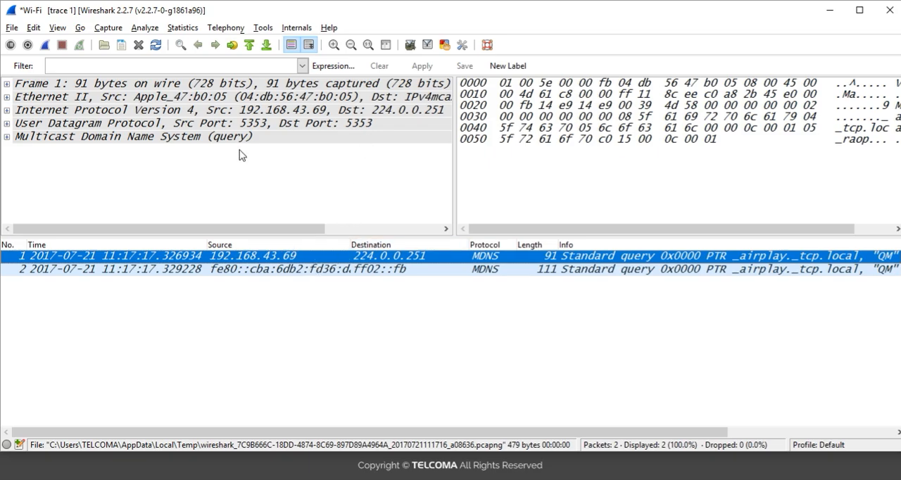
Restore the preferences dialog, set the main window font style to Normal, and look through the sample text and color settings
{"action": "mouse_move", "coordinate": [342, 478]}
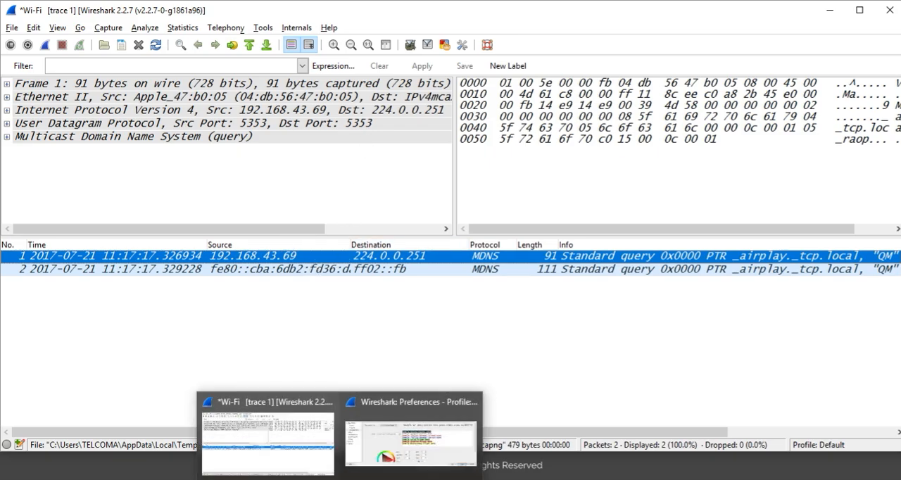
{"action": "left_click", "coordinate": [386, 459]}
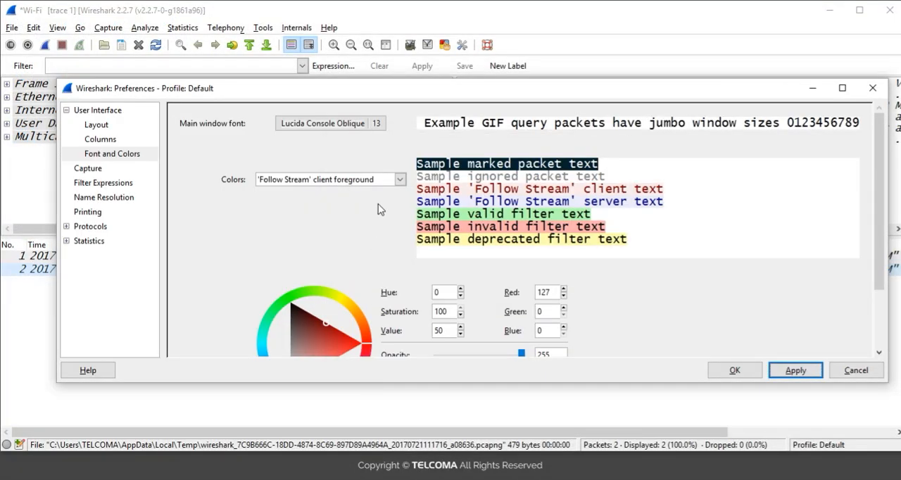
{"action": "left_click", "coordinate": [350, 125]}
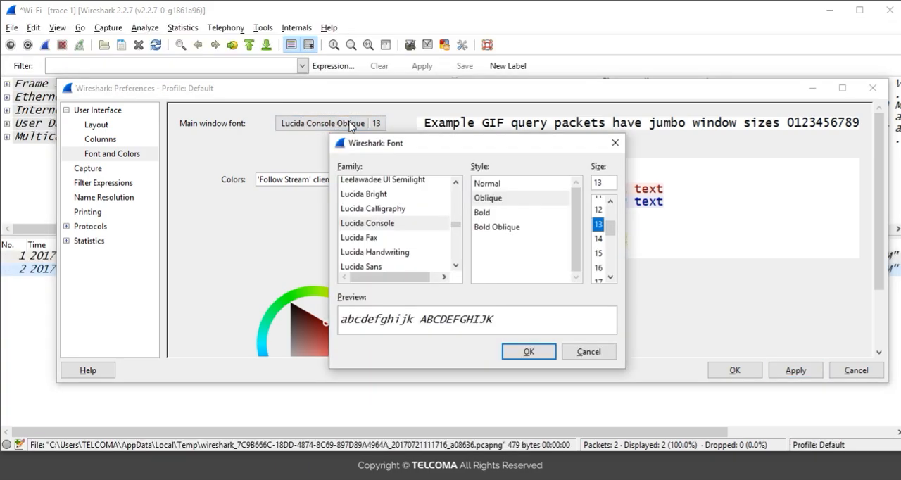
{"action": "left_click", "coordinate": [496, 186]}
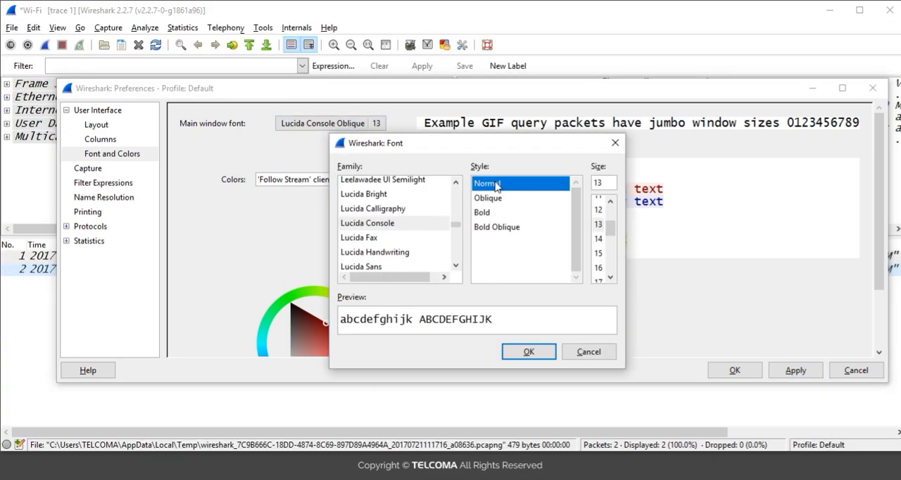
{"action": "left_click", "coordinate": [535, 353]}
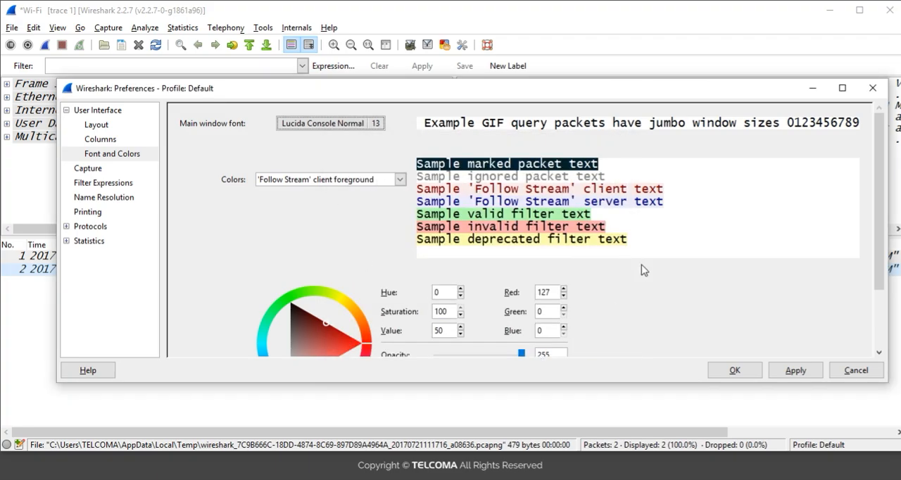
{"action": "left_click", "coordinate": [536, 163]}
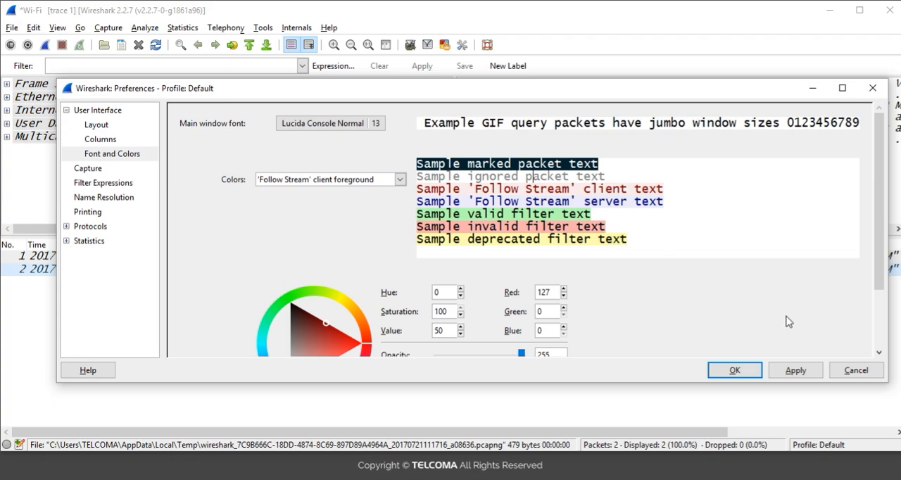
{"action": "scroll", "coordinate": [878, 354], "scroll_direction": "down", "scroll_amount": 2}
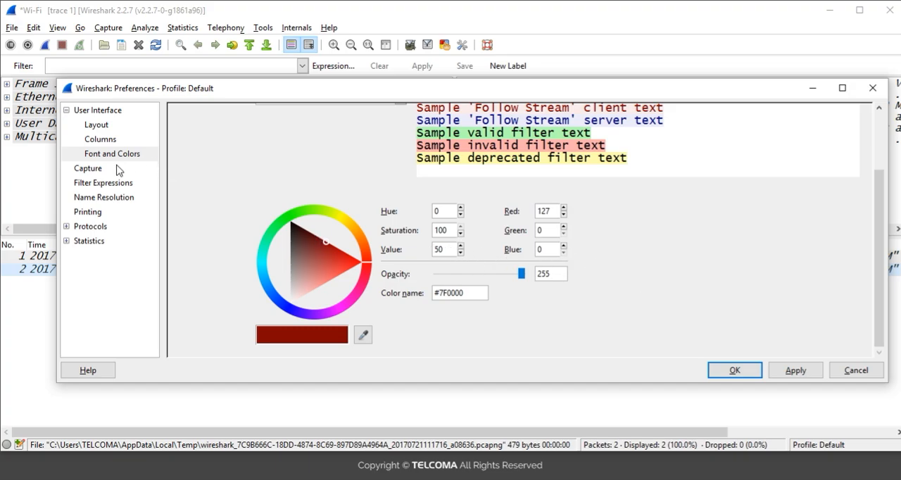
Examine the Capture preferences, including the default interface setting and the options of the available interfaces
{"action": "left_click", "coordinate": [91, 173]}
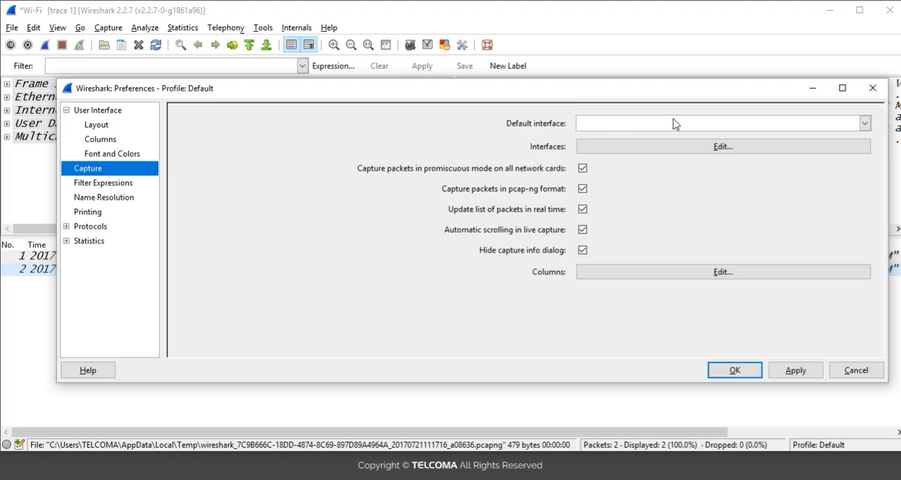
{"action": "left_click", "coordinate": [867, 124]}
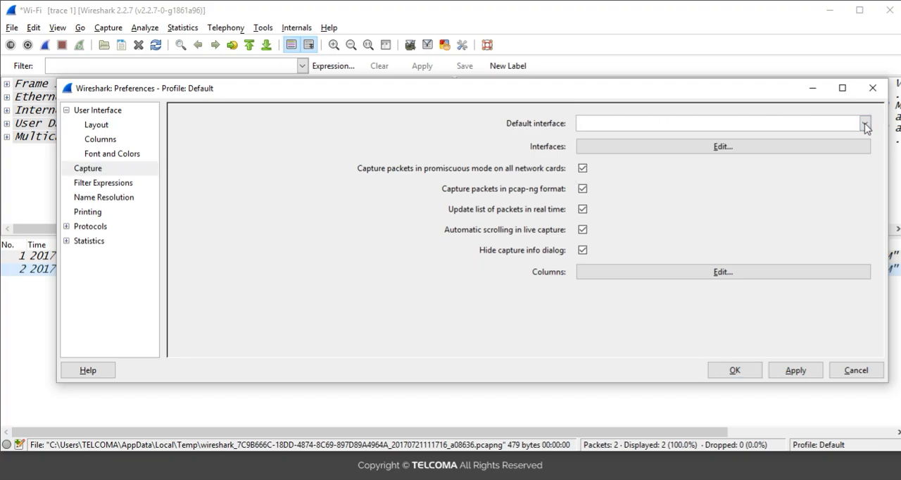
{"action": "left_click", "coordinate": [714, 121]}
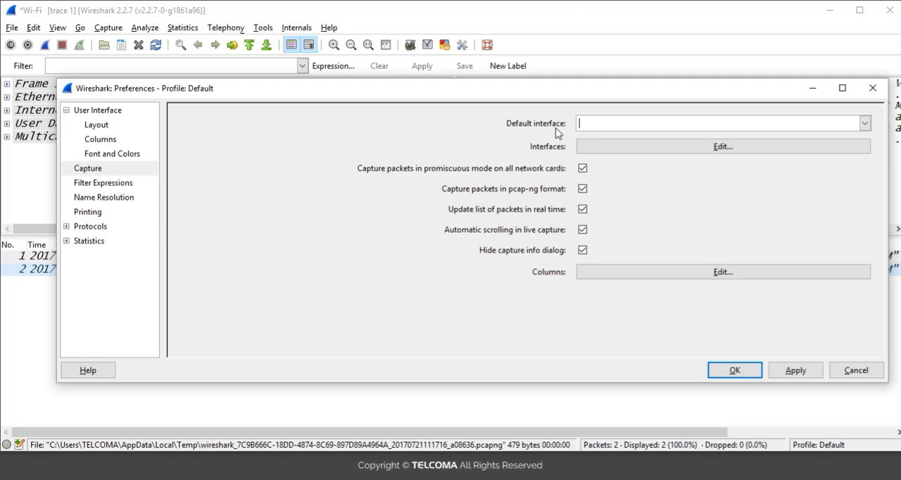
{"action": "left_click", "coordinate": [655, 149]}
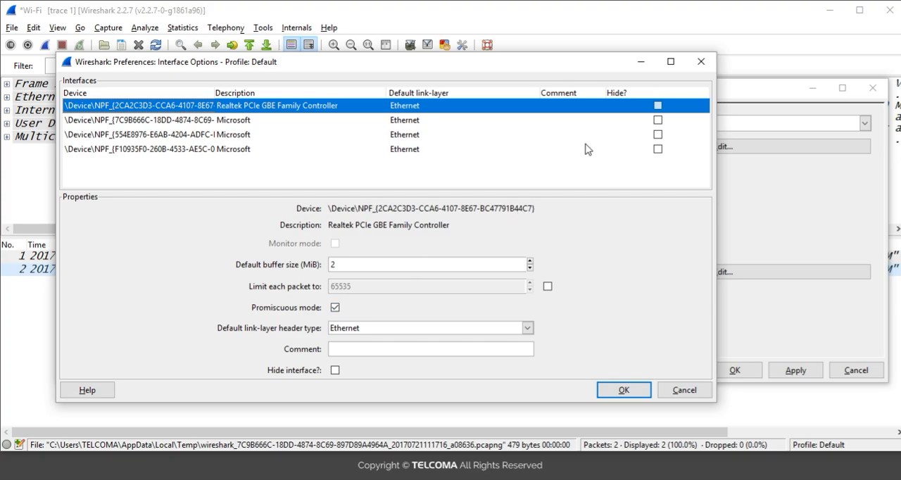
{"action": "left_click", "coordinate": [705, 62]}
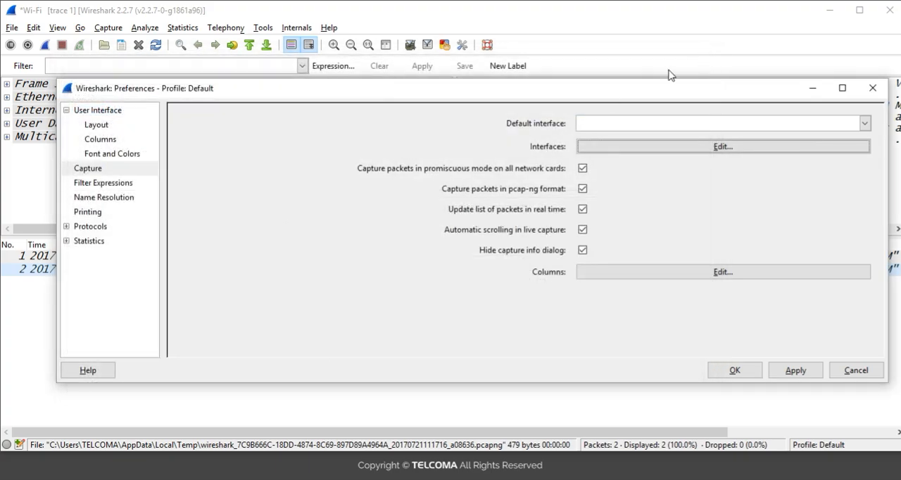
Review the capture mode options and the list of columns that can be displayed for capture interfaces
{"action": "mouse_move", "coordinate": [481, 174]}
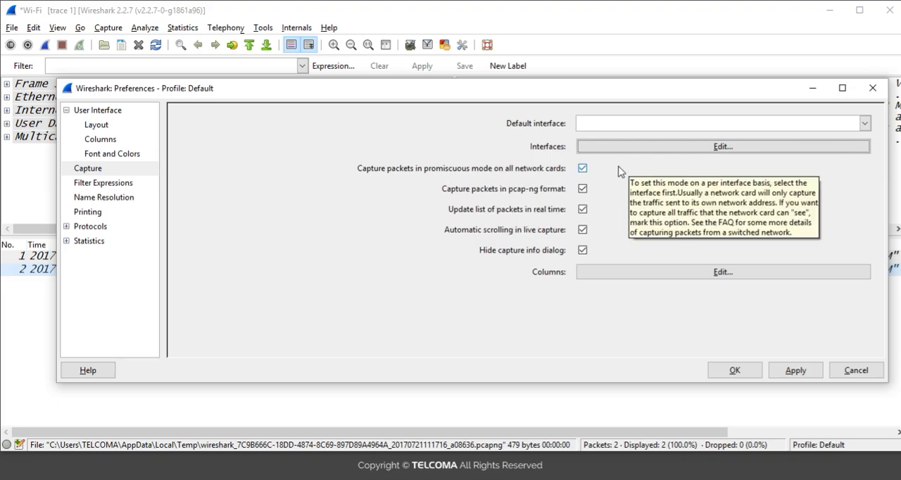
{"action": "mouse_move", "coordinate": [479, 207]}
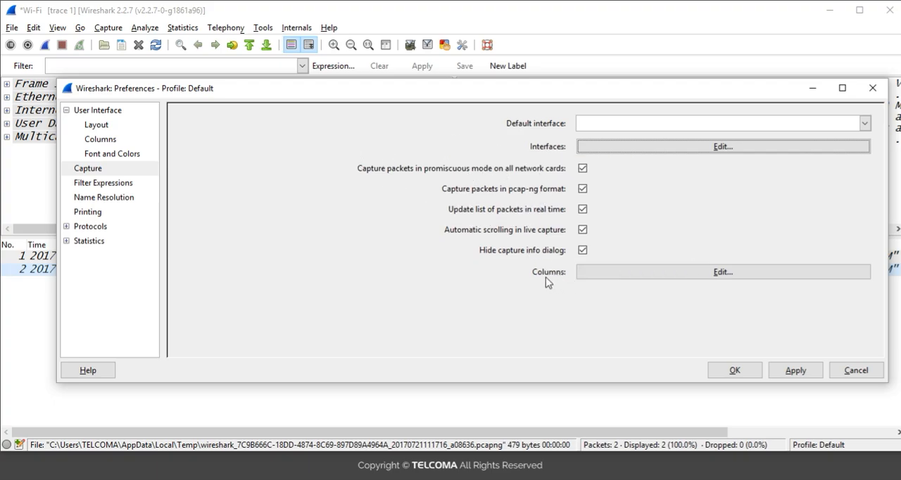
{"action": "left_click", "coordinate": [712, 272]}
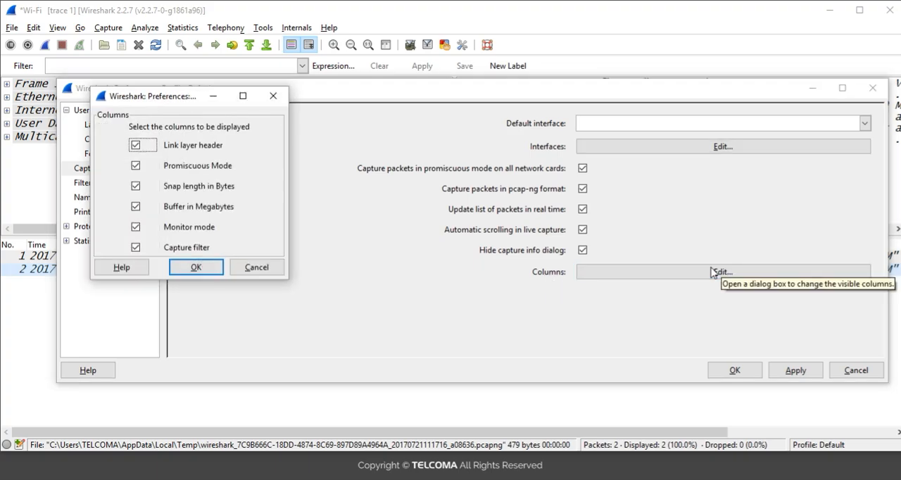
{"action": "key", "text": "Escape"}
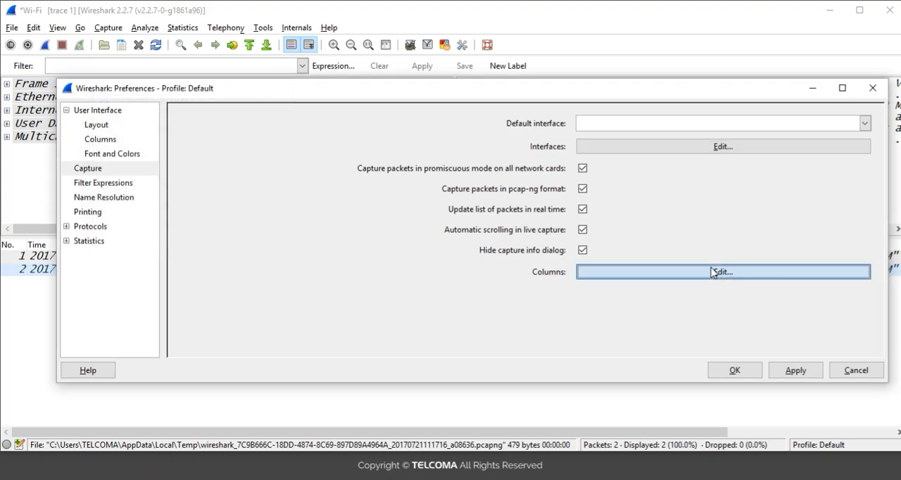
{"action": "left_click", "coordinate": [712, 273]}
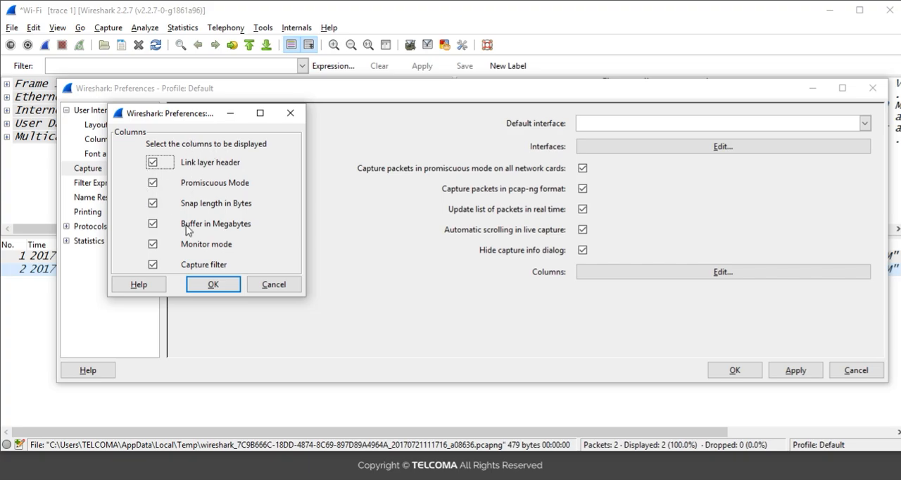
{"action": "left_click", "coordinate": [207, 284]}
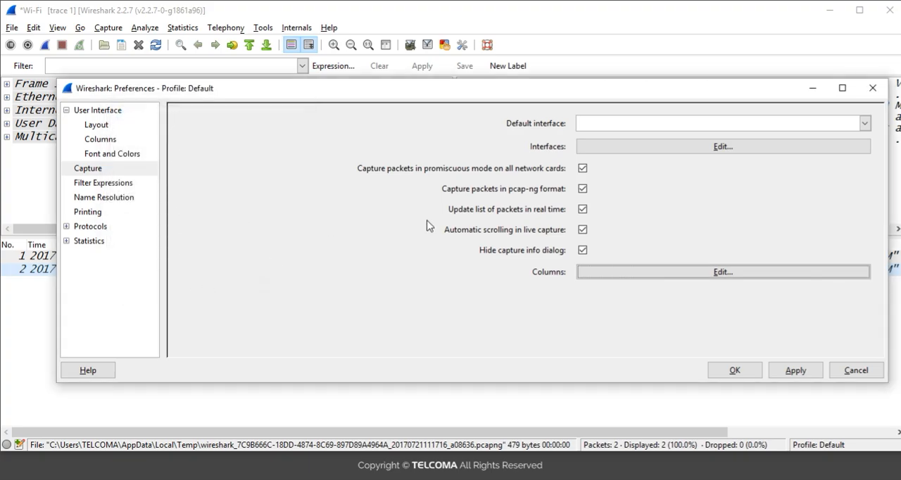
Examine the Filter Expressions preferences and the label and expression fields of the existing entry
{"action": "left_click", "coordinate": [106, 183]}
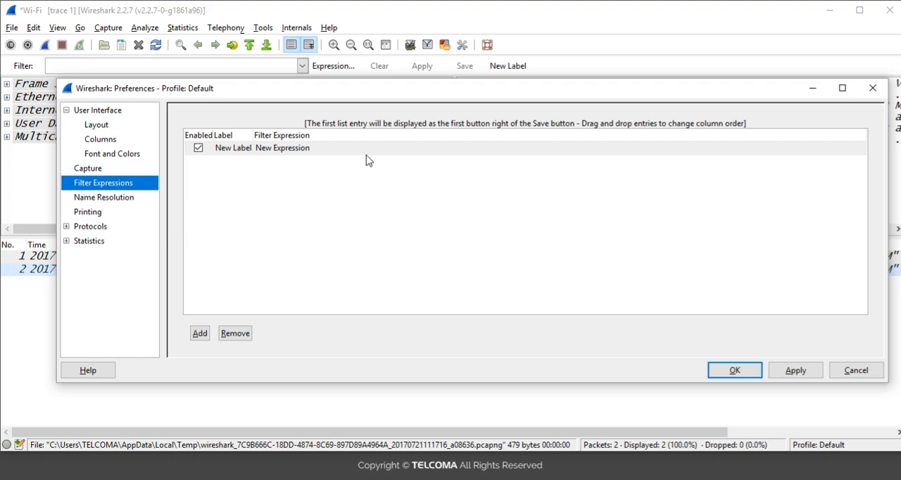
{"action": "double_click", "coordinate": [229, 153]}
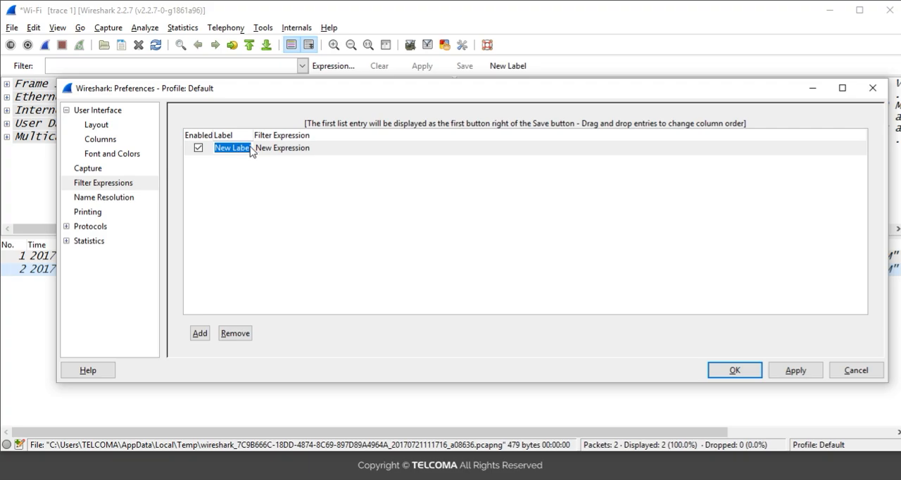
{"action": "left_click", "coordinate": [298, 149]}
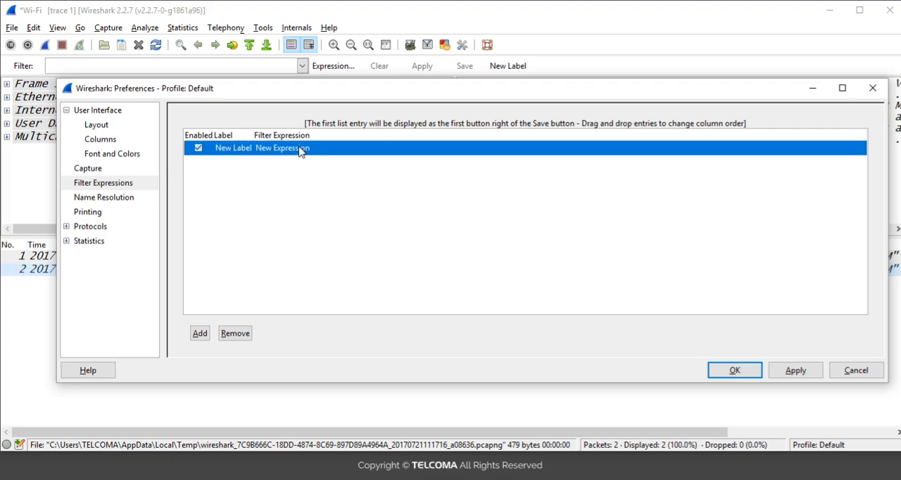
{"action": "left_click", "coordinate": [119, 202]}
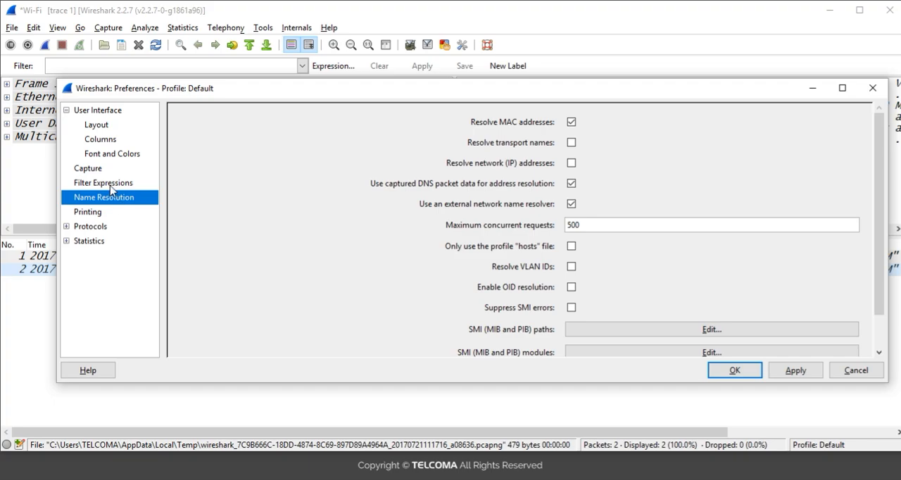
{"action": "left_click", "coordinate": [110, 185]}
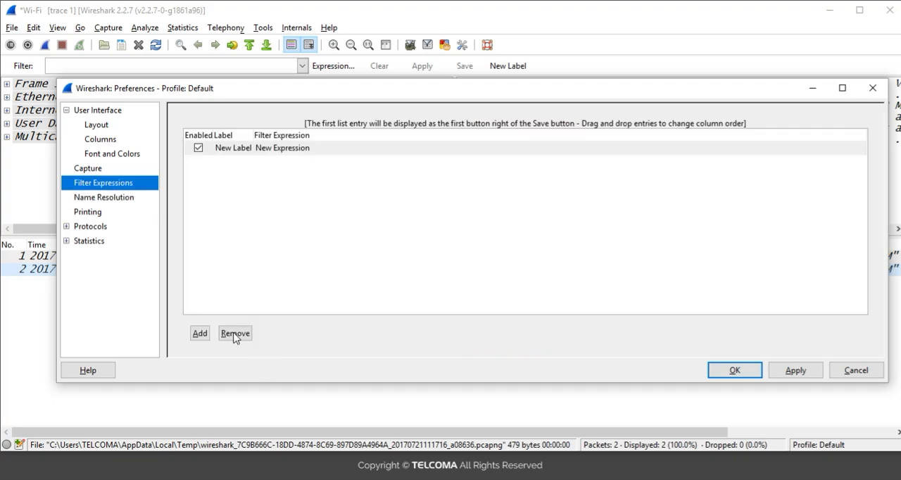
Review all the Name Resolution options and the Printing format and destination preferences
{"action": "left_click", "coordinate": [109, 200]}
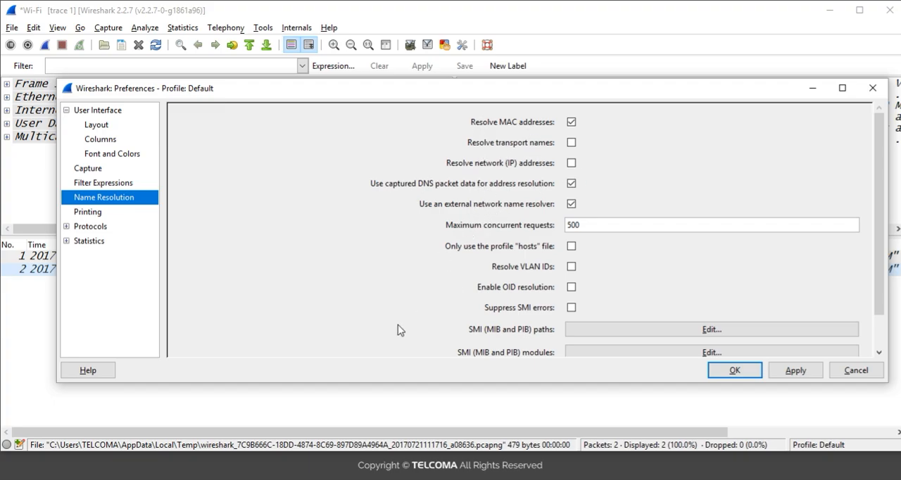
{"action": "left_click", "coordinate": [879, 352]}
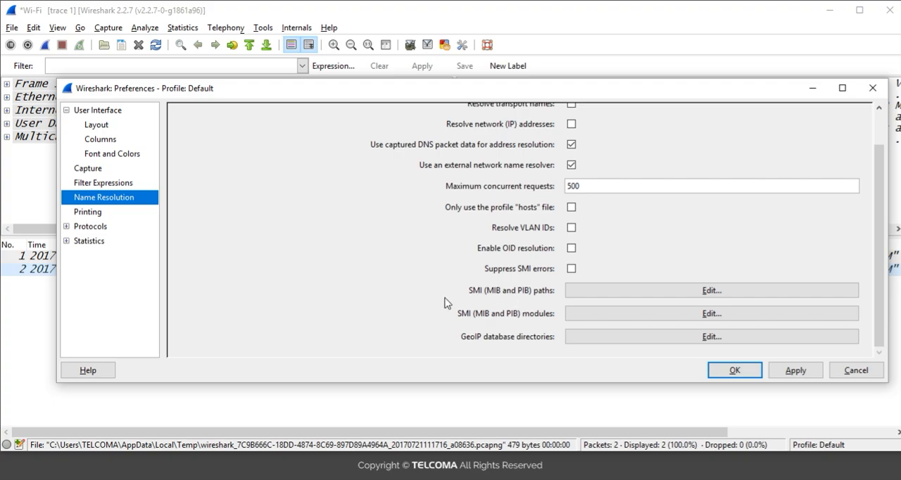
{"action": "left_click", "coordinate": [100, 213]}
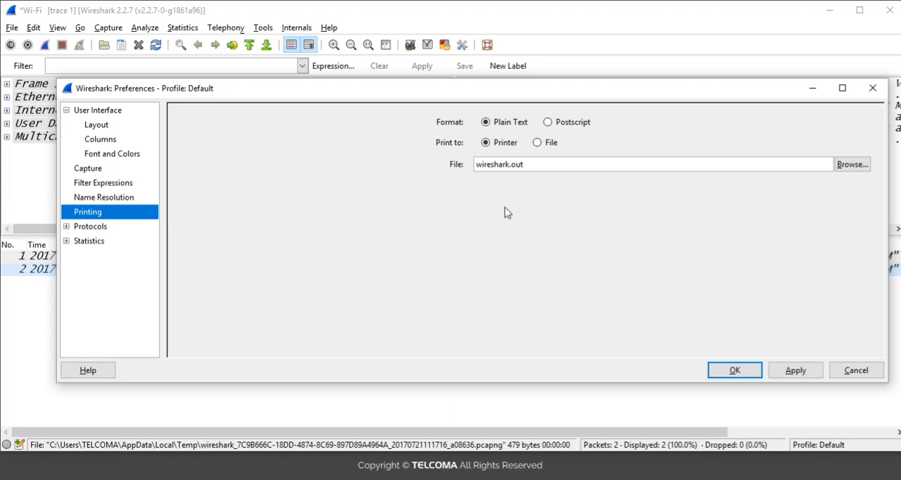
Examine the Protocols preferences, expand the protocol list, and browse the individual protocol settings from 104apci to ADB Service
{"action": "left_click", "coordinate": [90, 226]}
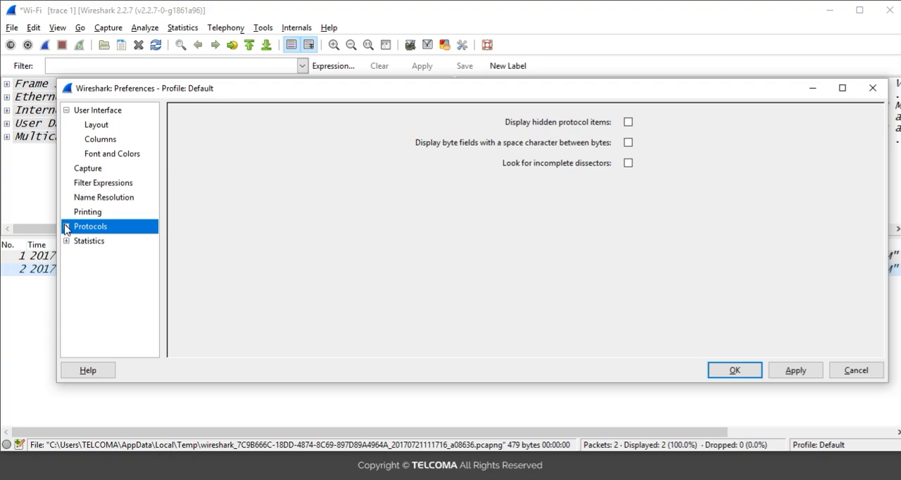
{"action": "left_click", "coordinate": [66, 227]}
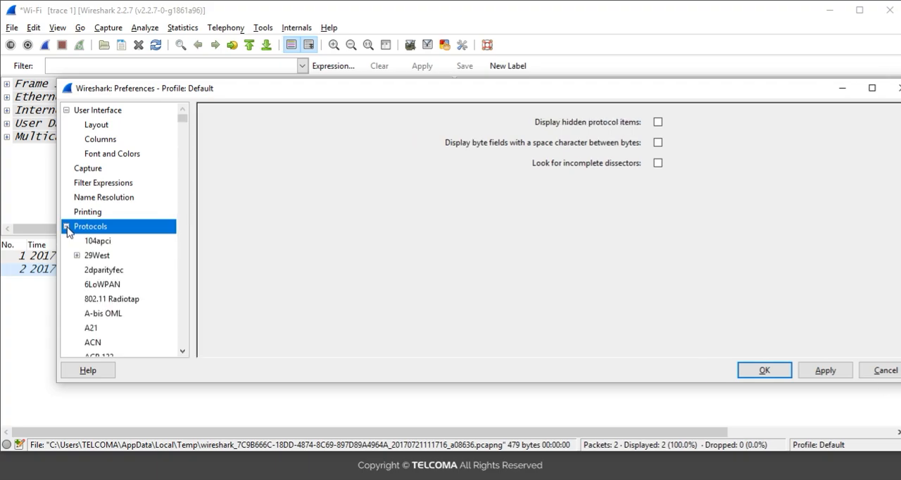
{"action": "left_click", "coordinate": [91, 241]}
{"action": "key", "text": "Down"}
{"action": "key", "text": "Down"}
{"action": "key", "text": "Down"}
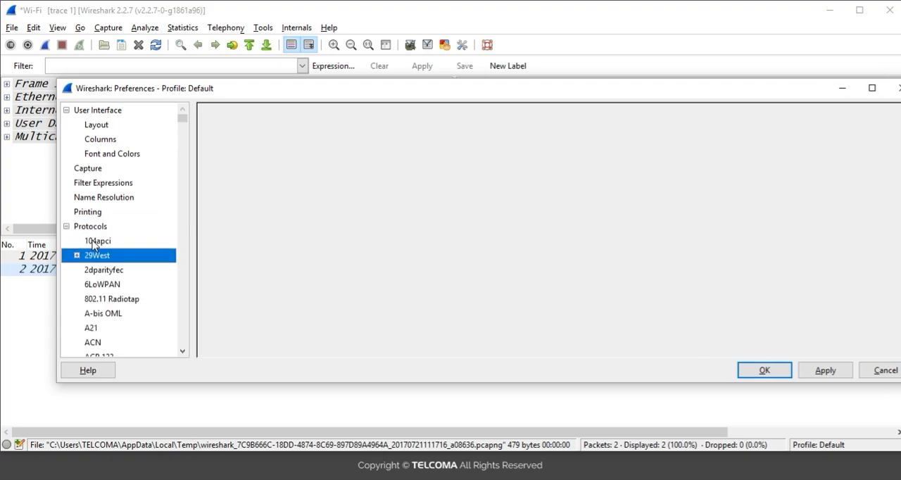
{"action": "key", "text": "Down"}
{"action": "key", "text": "Down"}
{"action": "key", "text": "Down"}
{"action": "key", "text": "Down"}
{"action": "key", "text": "Down"}
{"action": "key", "text": "Down"}
{"action": "key", "text": "Down"}
{"action": "key", "text": "Down"}
{"action": "key", "text": "Down"}
{"action": "key", "text": "Down"}
{"action": "key", "text": "Down"}
{"action": "key", "text": "Down"}
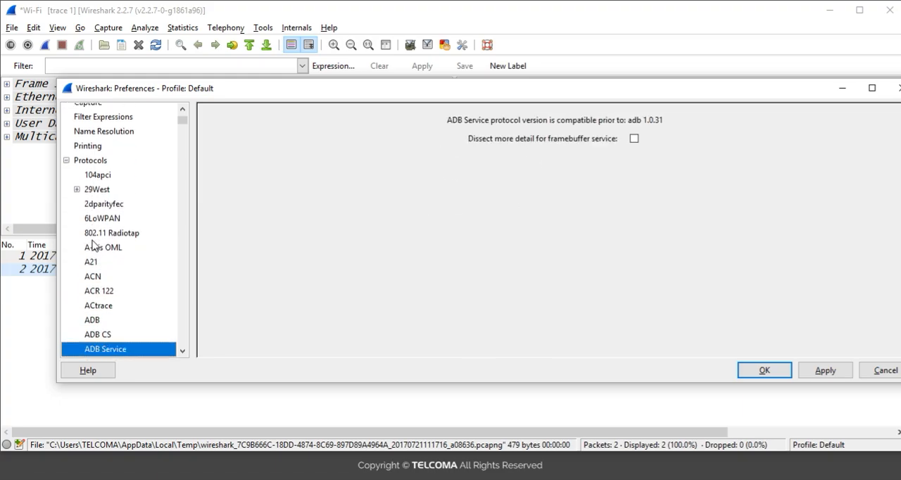
Browse the individual protocol preferences from ADB Service through AOL to AX.25 no L3, and return up the list to Name Resolution
{"action": "key", "text": "Down"}
{"action": "key", "text": "Down"}
{"action": "key", "text": "Down"}
{"action": "key", "text": "Down"}
{"action": "key", "text": "Down"}
{"action": "key", "text": "Down"}
{"action": "key", "text": "Down"}
{"action": "key", "text": "Down"}
{"action": "key", "text": "Down"}
{"action": "key", "text": "Down"}
{"action": "key", "text": "Down"}
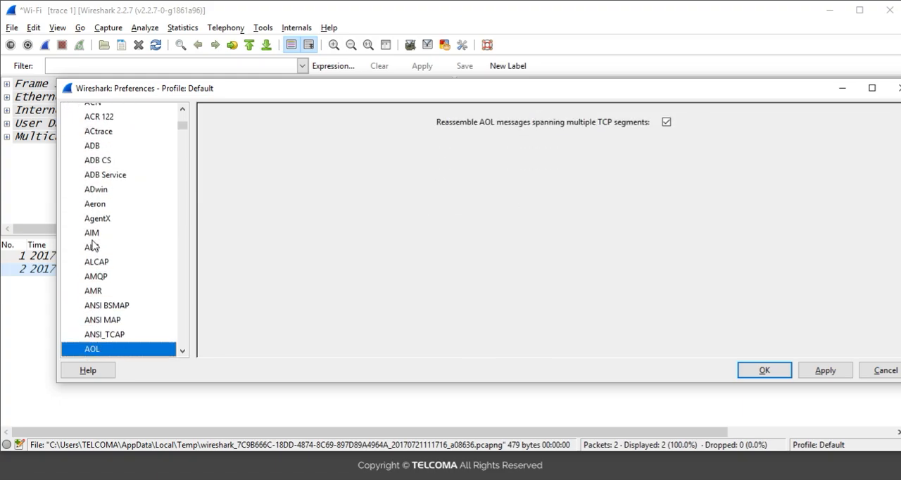
{"action": "key", "text": "Down"}
{"action": "key", "text": "Down"}
{"action": "key", "text": "Down"}
{"action": "key", "text": "Down"}
{"action": "key", "text": "Down"}
{"action": "key", "text": "Down"}
{"action": "key", "text": "Down"}
{"action": "key", "text": "Down"}
{"action": "key", "text": "Down"}
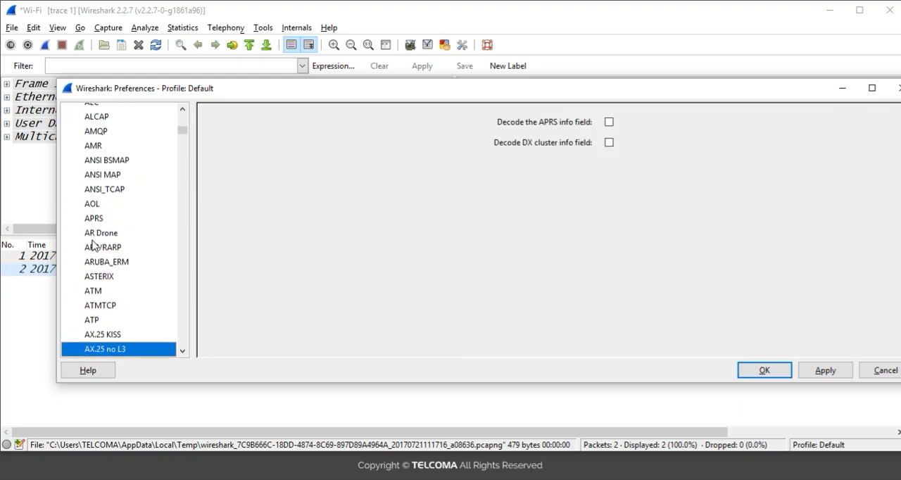
{"action": "key", "text": "Up"}
{"action": "key", "text": "Up"}
{"action": "key", "text": "Up"}
{"action": "key", "text": "Up"}
{"action": "key", "text": "Up"}
{"action": "key", "text": "Up"}
{"action": "key", "text": "Up"}
{"action": "key", "text": "Up"}
{"action": "key", "text": "Up"}
{"action": "key", "text": "Up"}
{"action": "key", "text": "Up"}
{"action": "key", "text": "Up"}
{"action": "key", "text": "Up"}
{"action": "key", "text": "Up"}
{"action": "key", "text": "Up"}
{"action": "key", "text": "Up"}
{"action": "key", "text": "Up"}
{"action": "key", "text": "Up"}
{"action": "key", "text": "Up"}
{"action": "key", "text": "Up"}
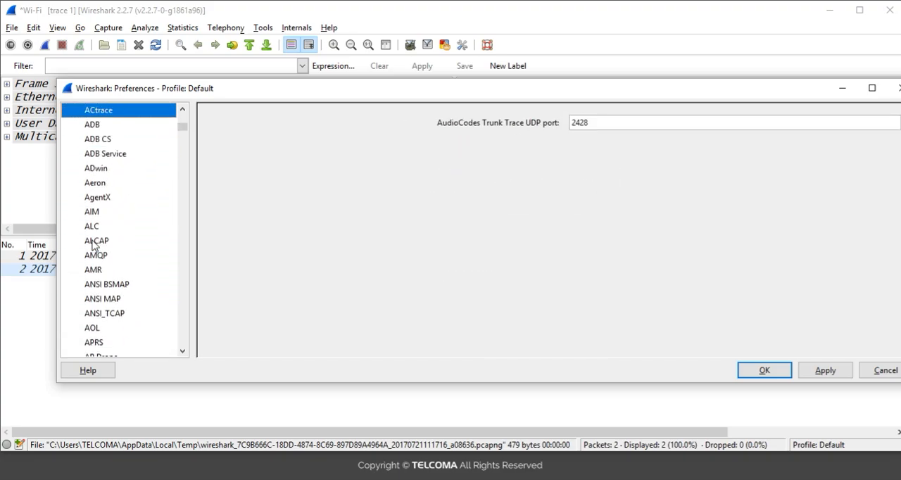
{"action": "key", "text": "Up"}
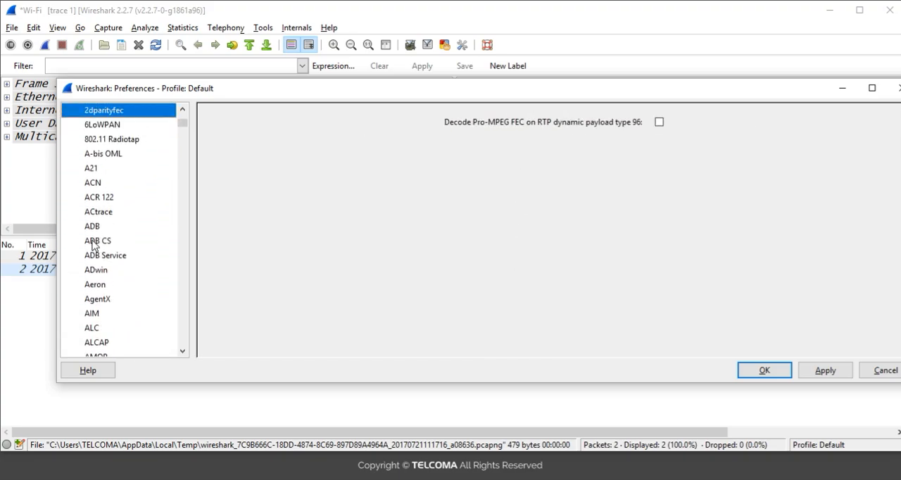
{"action": "key", "text": "Up"}
{"action": "key", "text": "Up"}
{"action": "key", "text": "Up"}
{"action": "key", "text": "Up"}
{"action": "key", "text": "Up"}
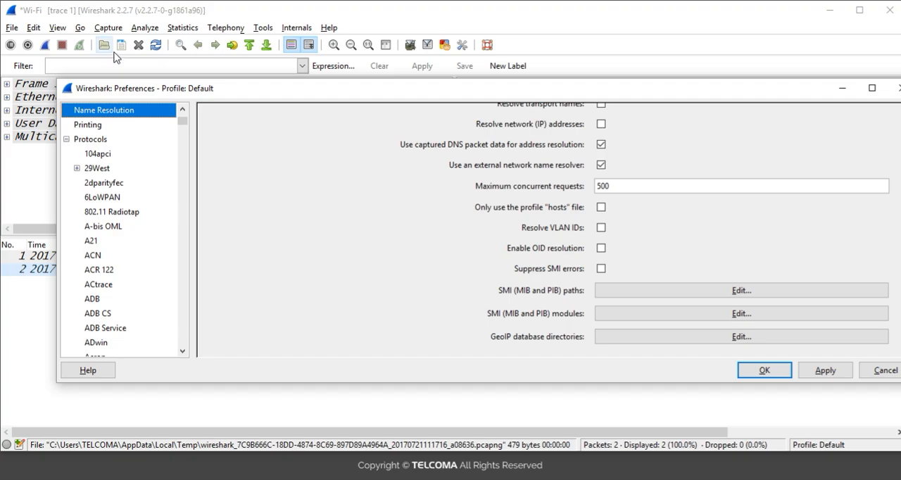
Revisit the general Protocols preferences, collapse the protocol list, and display the Statistics preferences
{"action": "left_click", "coordinate": [101, 140]}
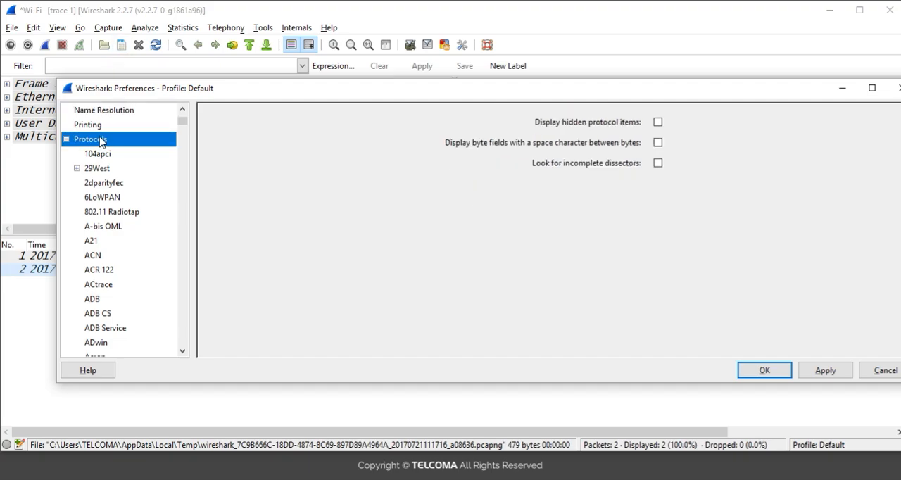
{"action": "double_click", "coordinate": [101, 140]}
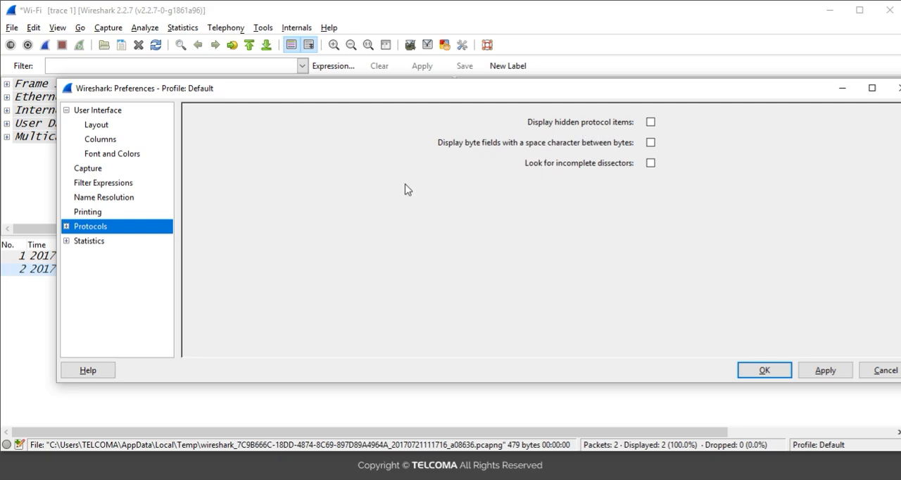
{"action": "left_click", "coordinate": [90, 244]}
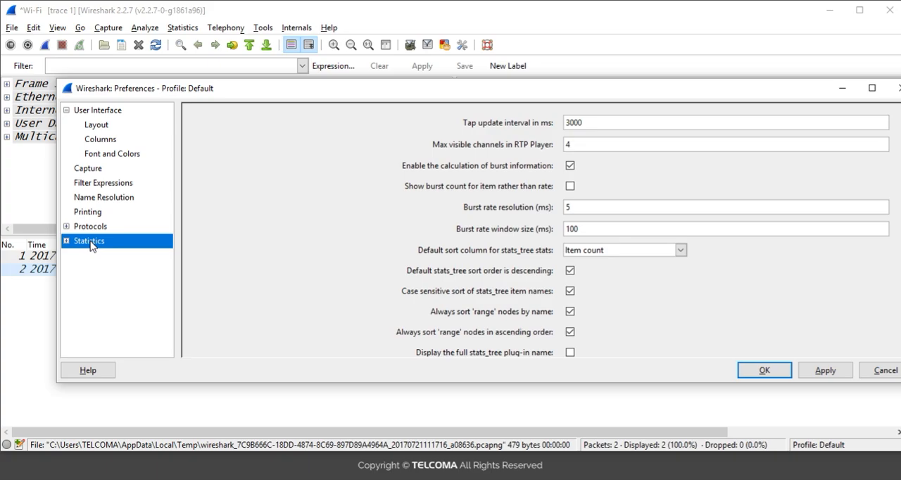